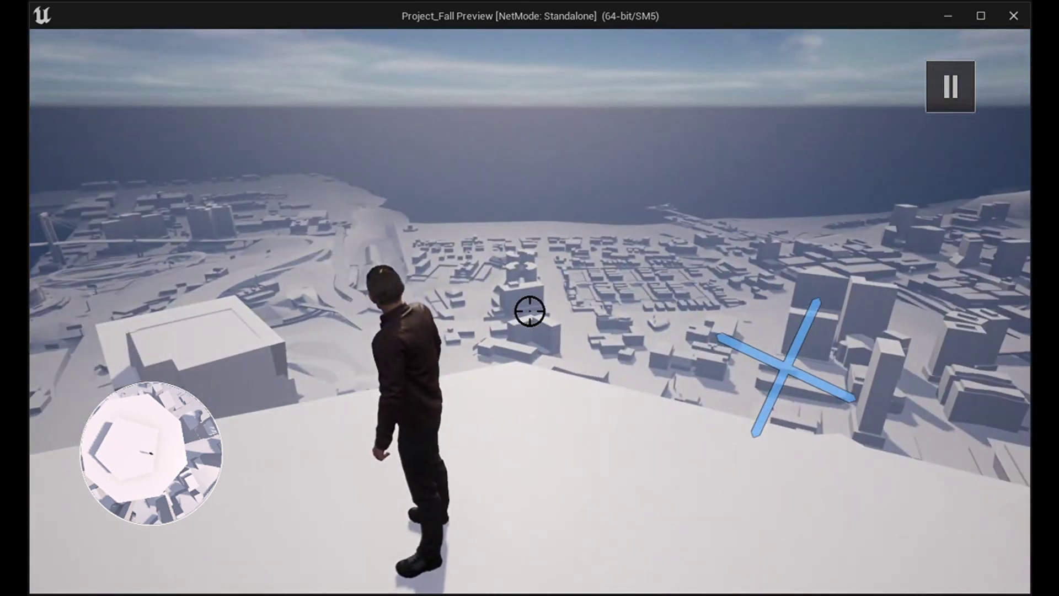
pyautogui.press('w')
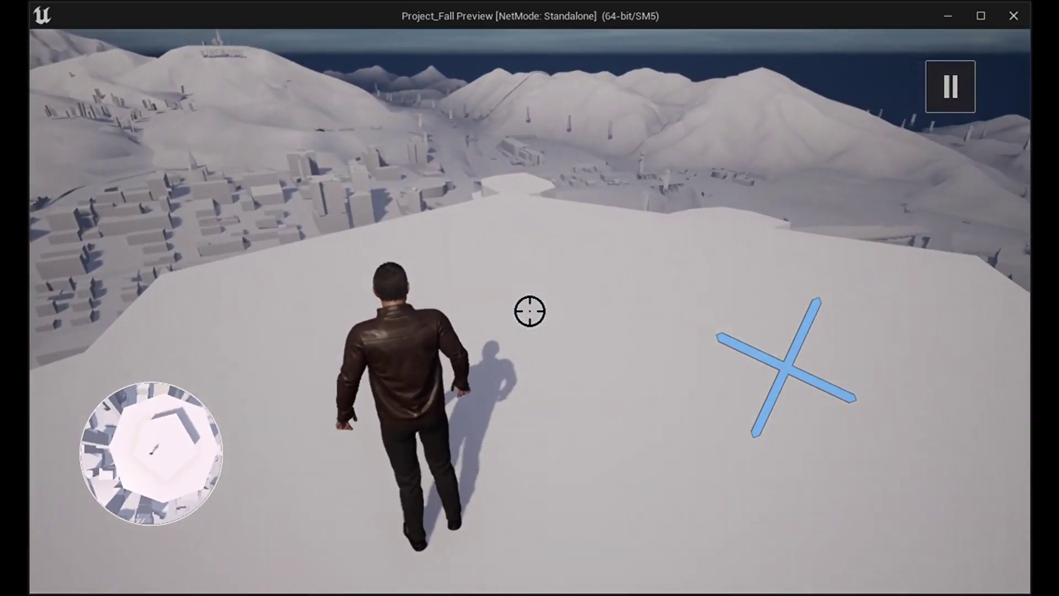
pyautogui.press('w')
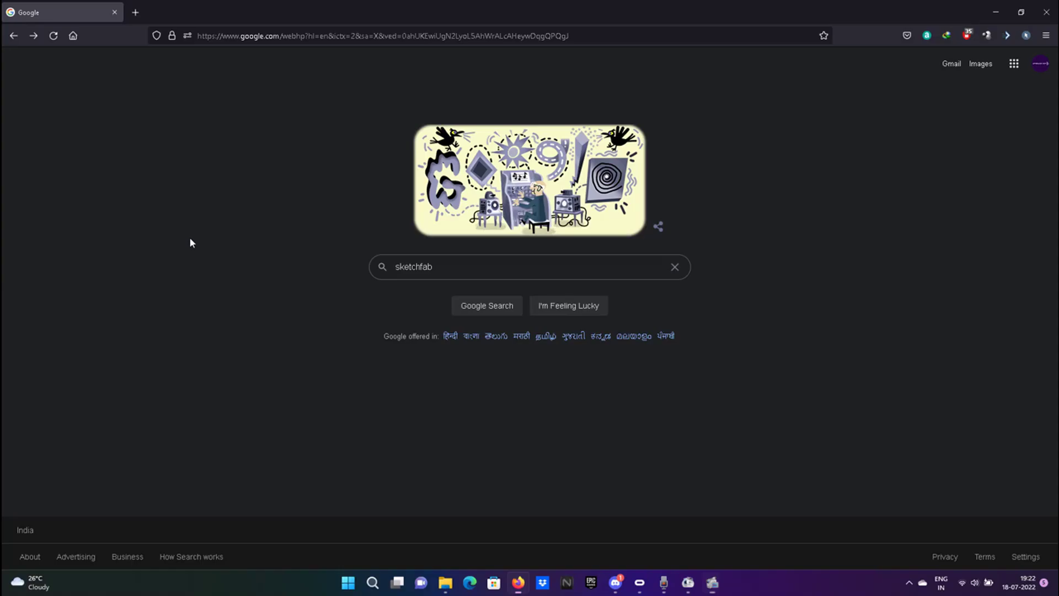
# Open the Sketchfab website from a web search for sketchfab and search its 3D models for "gta v map"
pyautogui.click(481, 312)
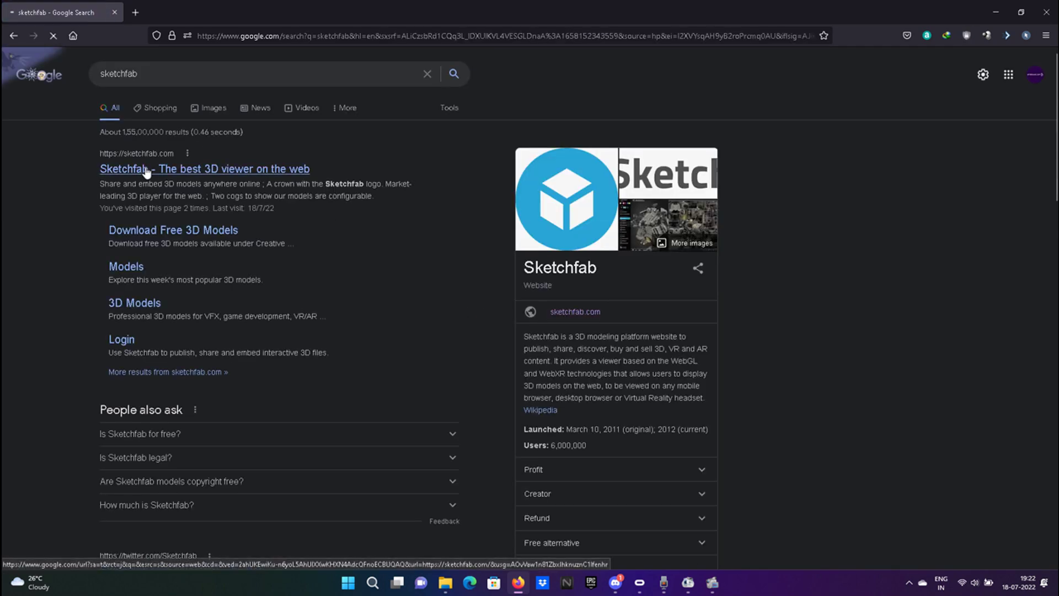
pyautogui.click(146, 170)
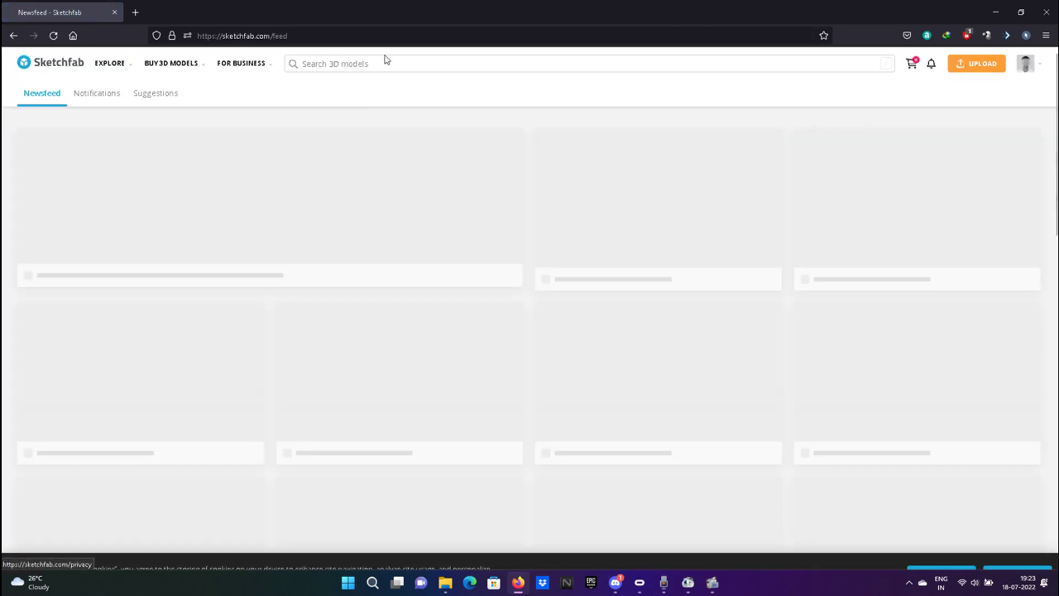
pyautogui.click(333, 64)
pyautogui.write('gta v map')
pyautogui.press('Return')
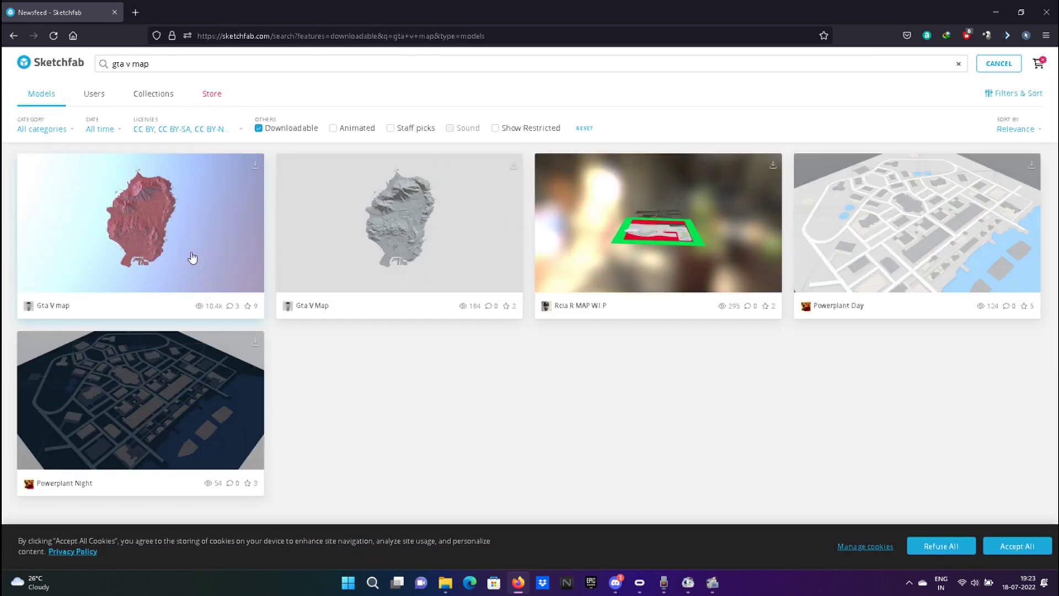
# Open the red Gta V map model from the results, inspect it in 3D, and go to its download details
pyautogui.click(187, 253)
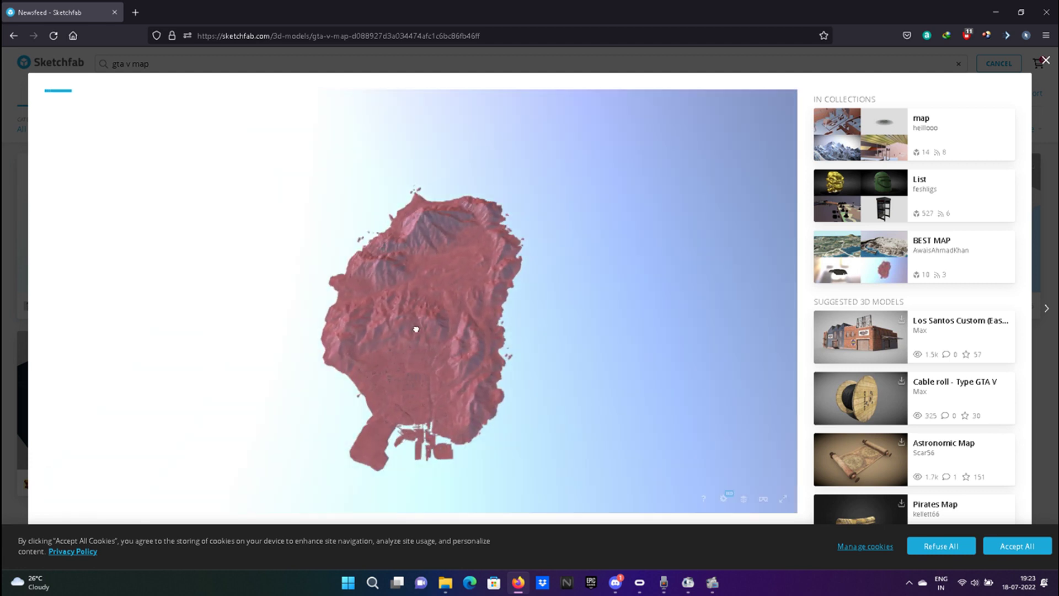
pyautogui.moveTo(416, 328); pyautogui.dragTo(422, 291)
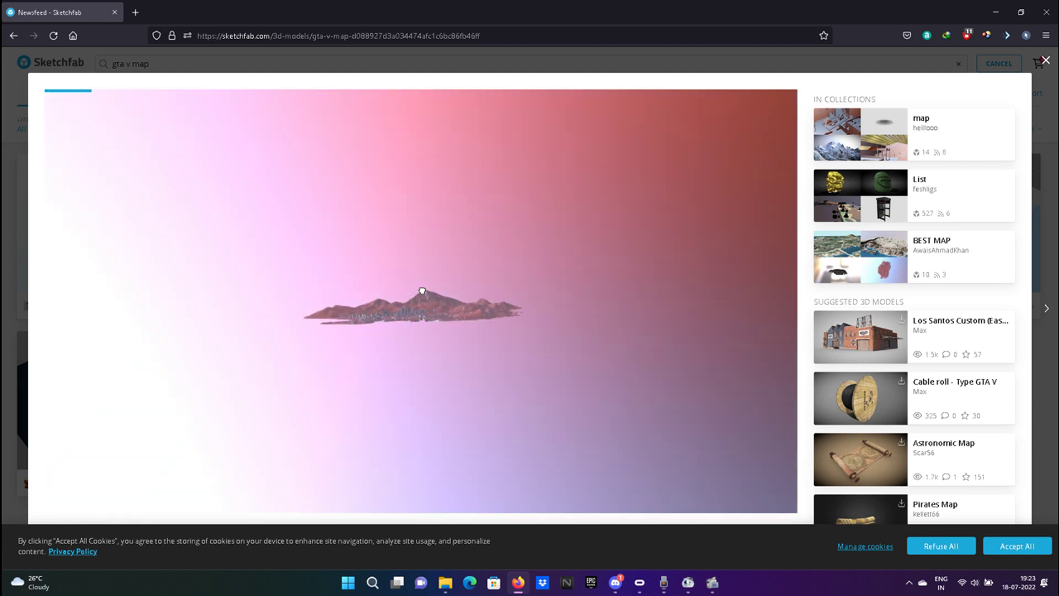
pyautogui.scroll(6, 415, 352)
pyautogui.scroll(-6, 868, 411)
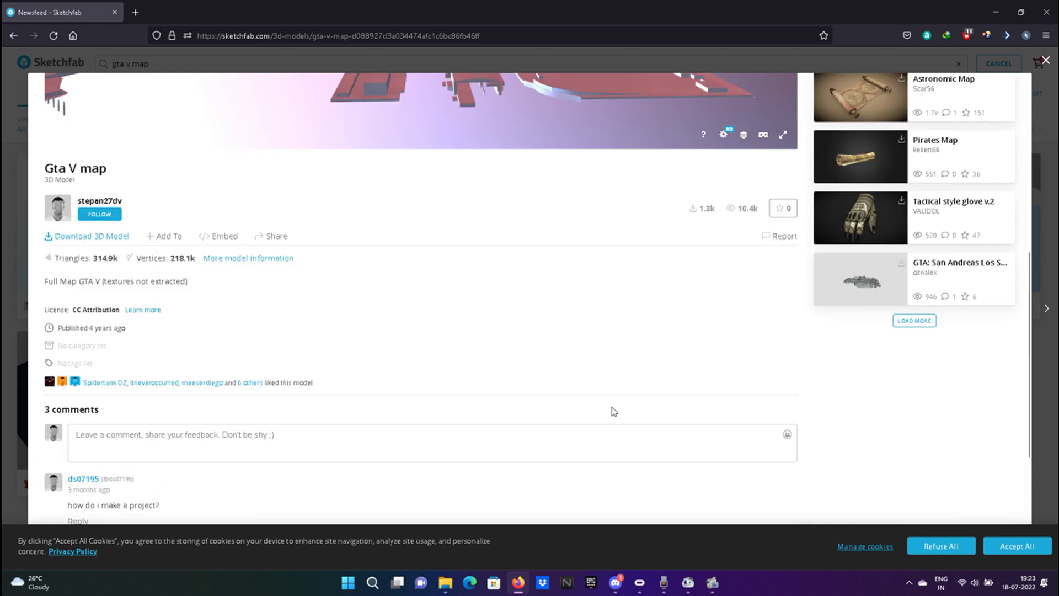
# Download the Gta V map model as gta-v-map_2.zip into the Compressed category
pyautogui.click(81, 237)
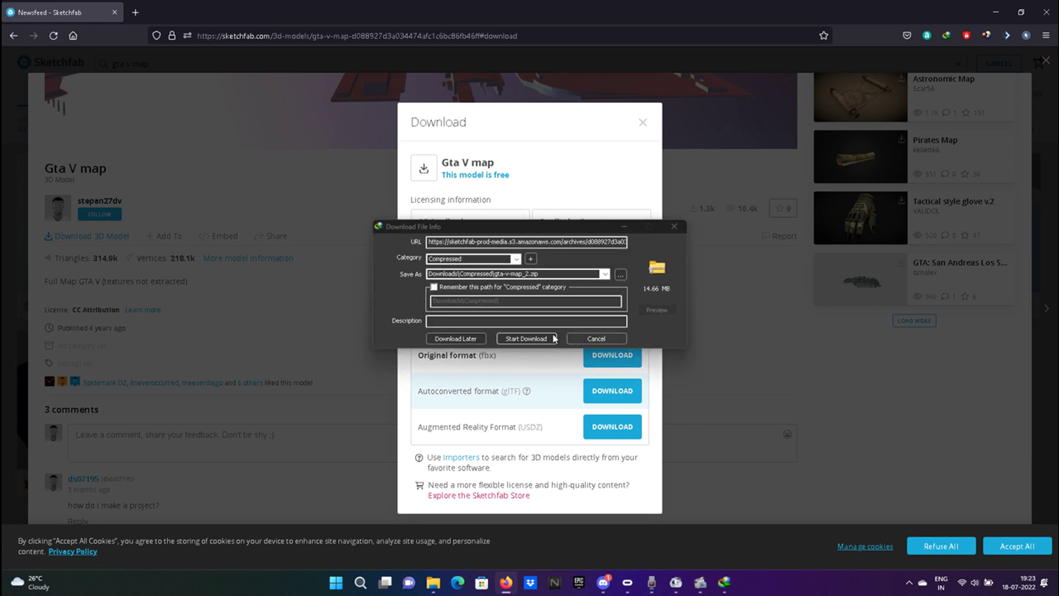
pyautogui.click(527, 338)
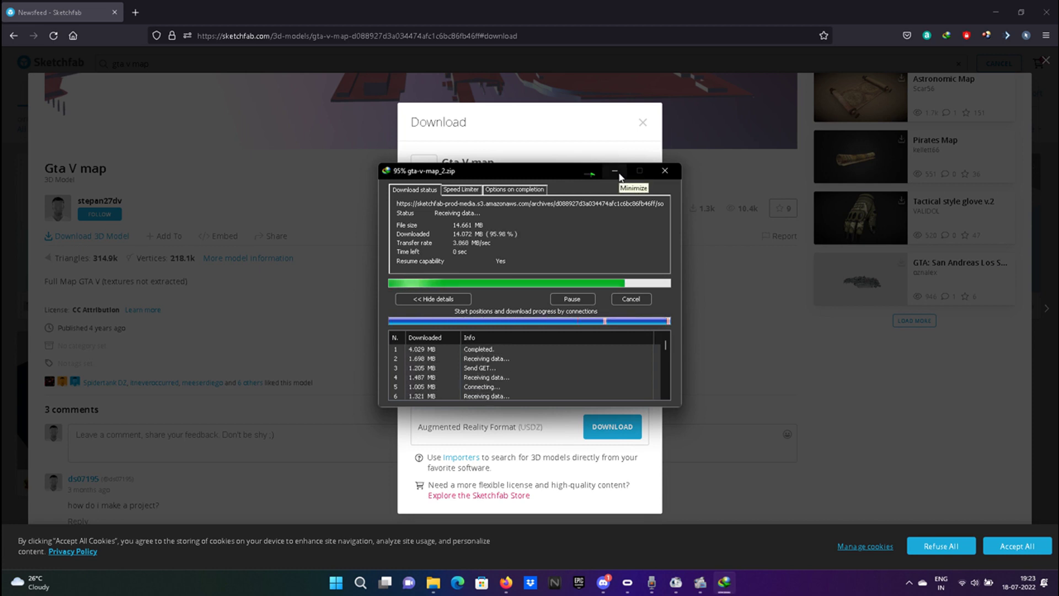
pyautogui.moveTo(699, 589)
pyautogui.click(640, 522)
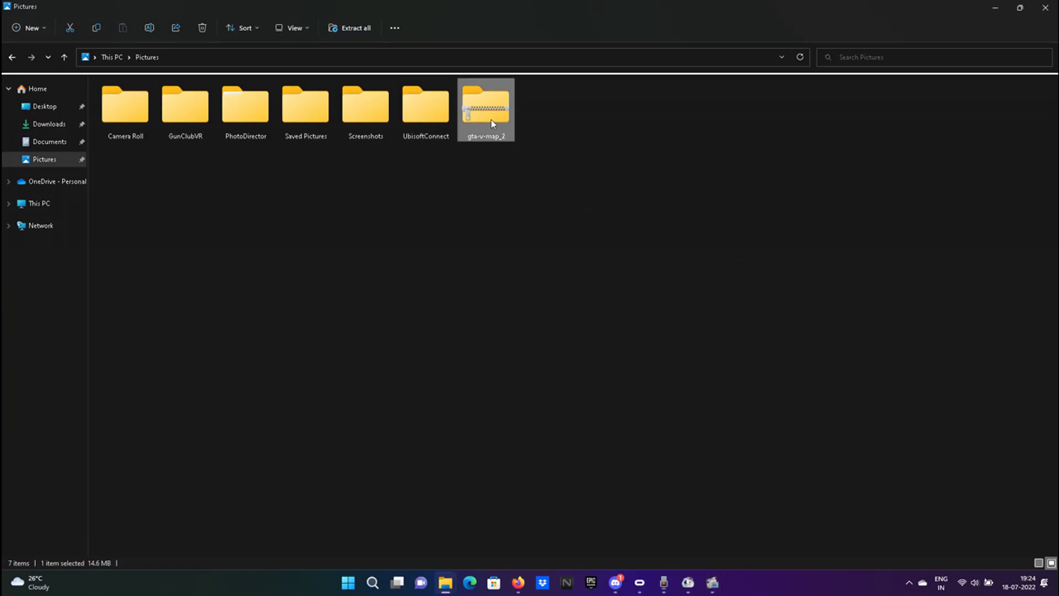
# Extract the gta-v-map_2 archive into a gta-v-map_2 folder inside Pictures, showing the extracted files when complete
pyautogui.rightClick(491, 120)
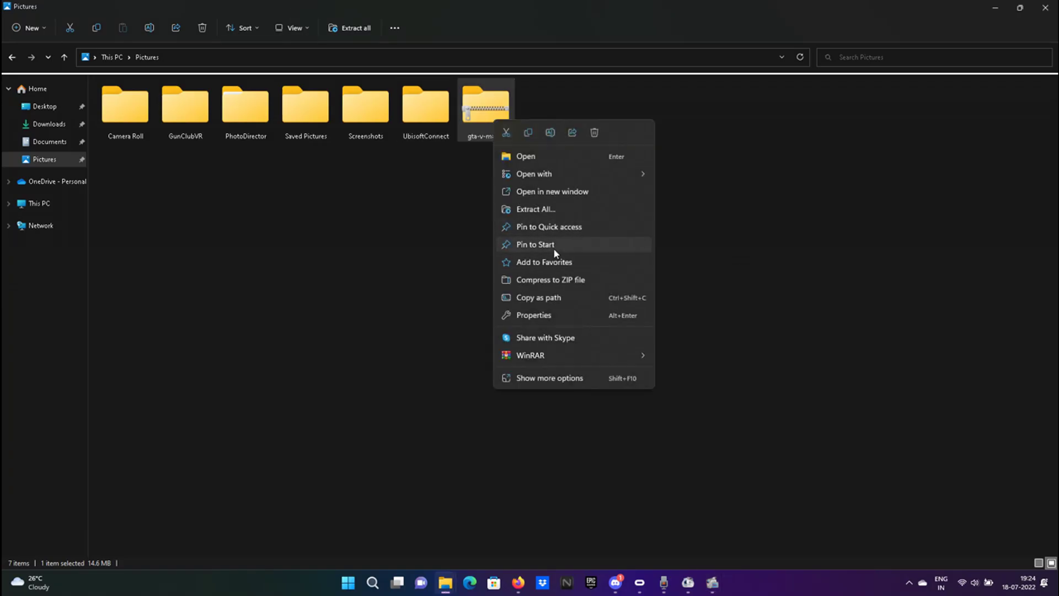
pyautogui.click(547, 210)
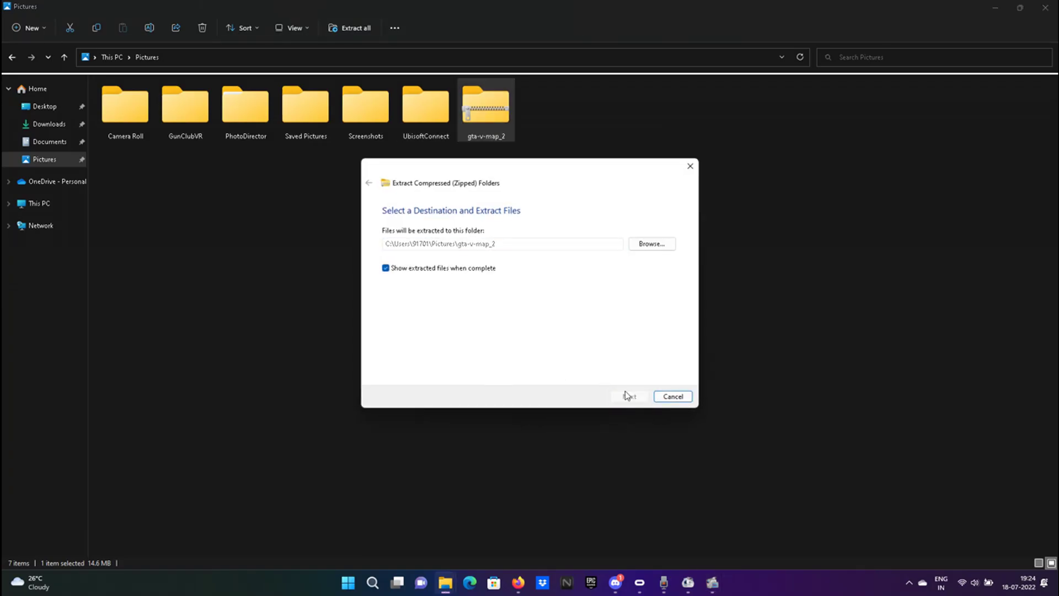
pyautogui.click(627, 395)
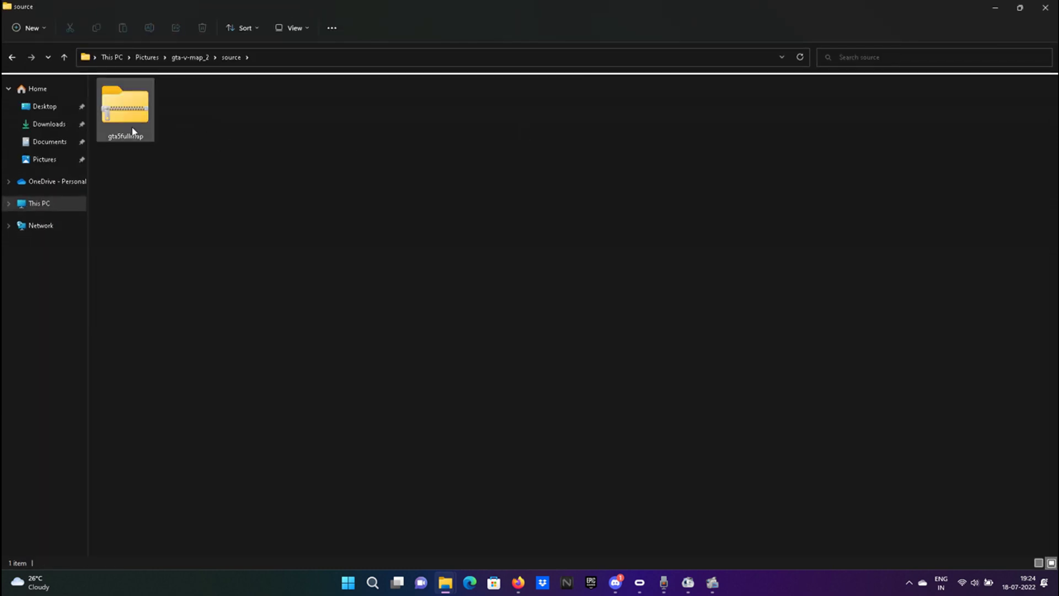
# Extract the gta5fullmap archive directly into its source folder with WinRAR and open the extracted content
pyautogui.hotkey('alt', 'Up')
pyautogui.rightClick(133, 128)
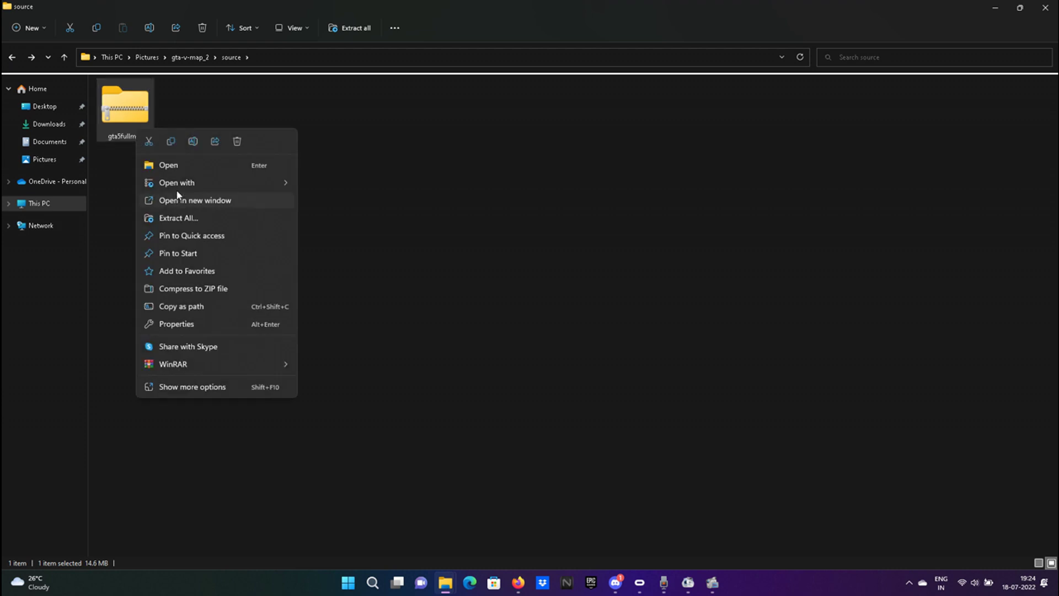
pyautogui.moveTo(178, 187)
pyautogui.moveTo(173, 363)
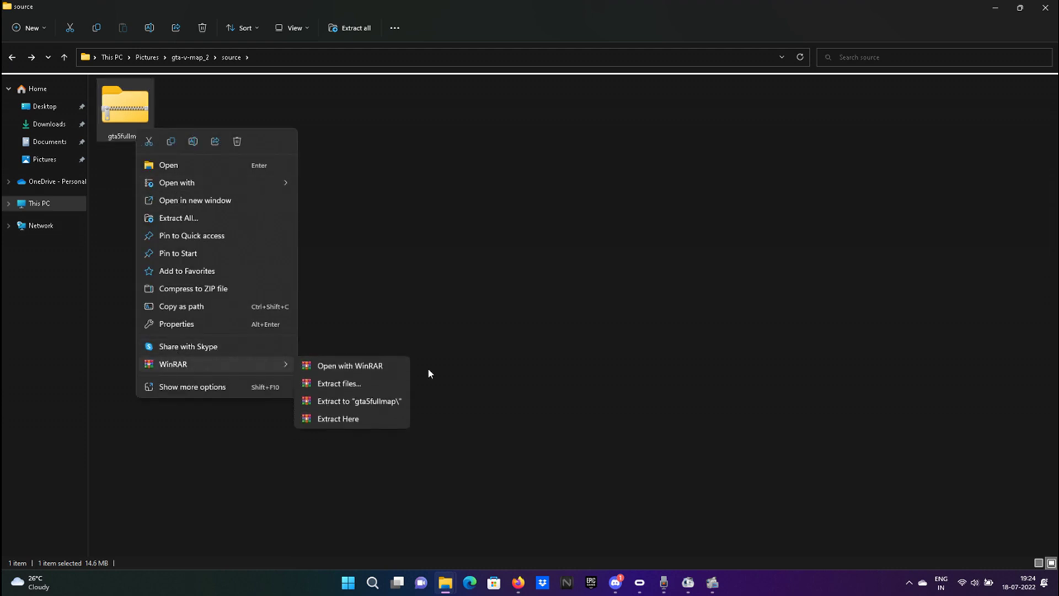
pyautogui.click(338, 418)
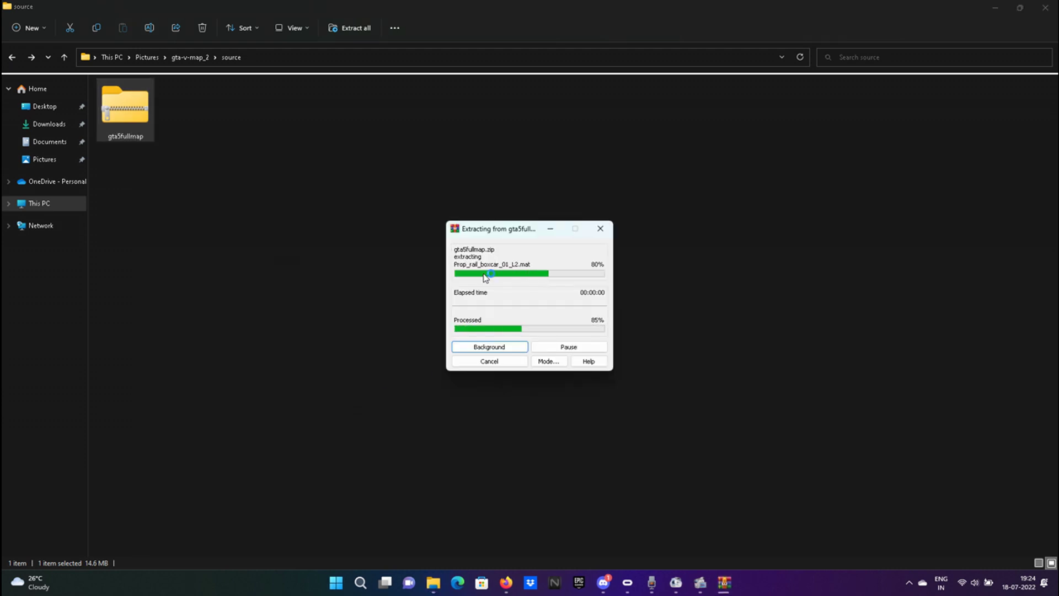
pyautogui.doubleClick(113, 120)
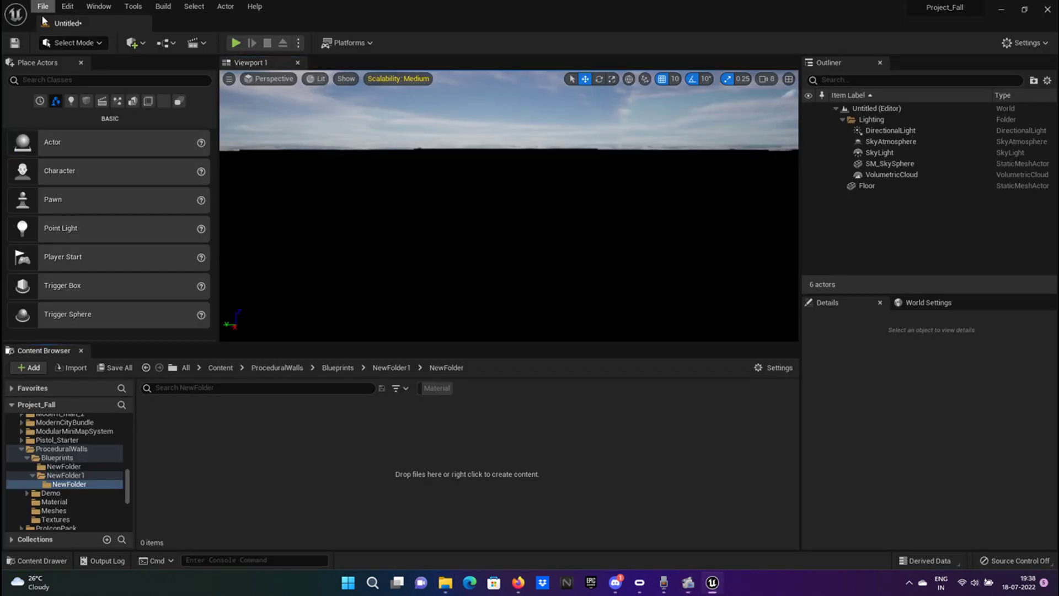
# Create a new level with the default floor and lighting in Unreal Editor, discarding the unsaved Untitled_2 level
pyautogui.click(55, 28)
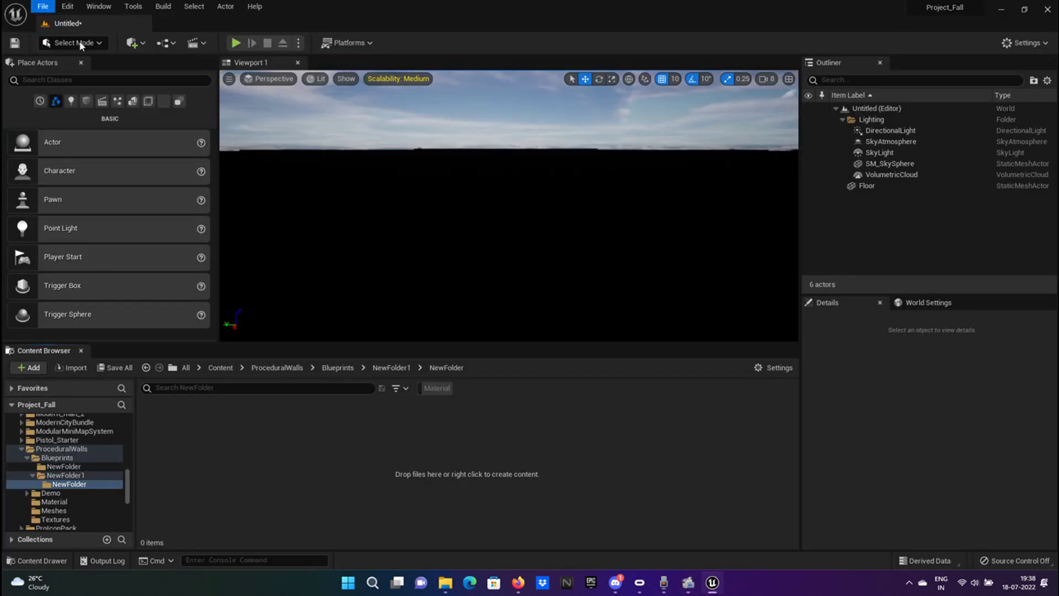
pyautogui.click(539, 227)
pyautogui.click(598, 393)
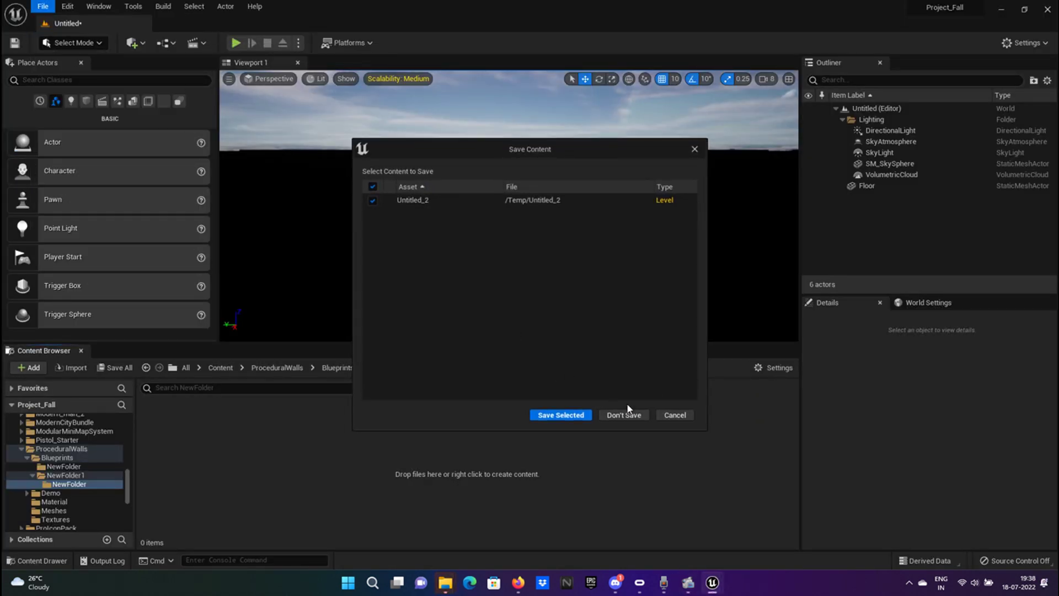
pyautogui.click(621, 411)
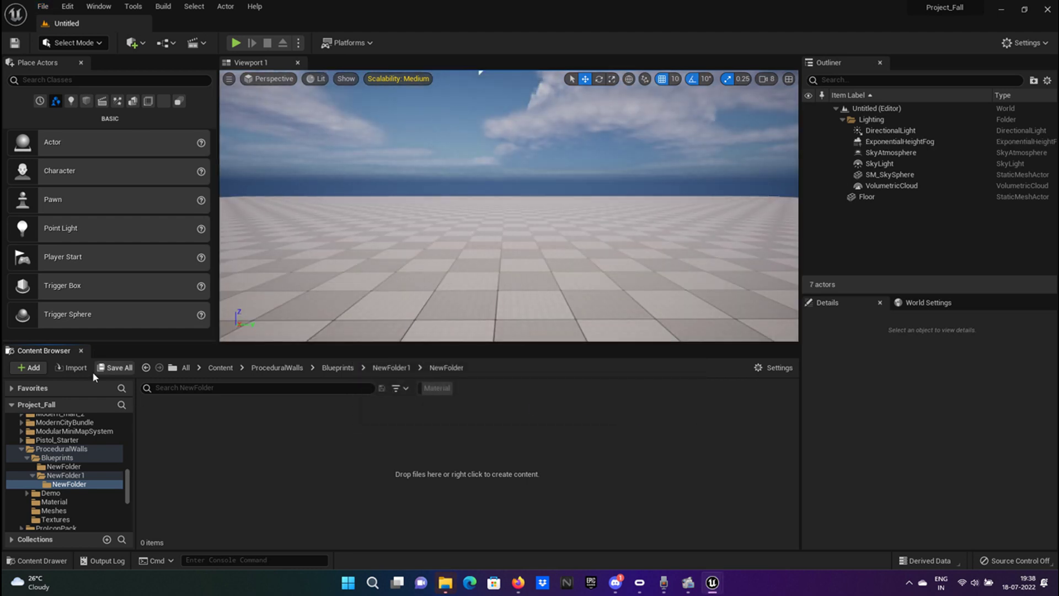
# Import the GTAV_SLOD_MAP FBX into NewFolder with Import Textures enabled and Material Import Method set to Create New Materials
pyautogui.doubleClick(115, 157)
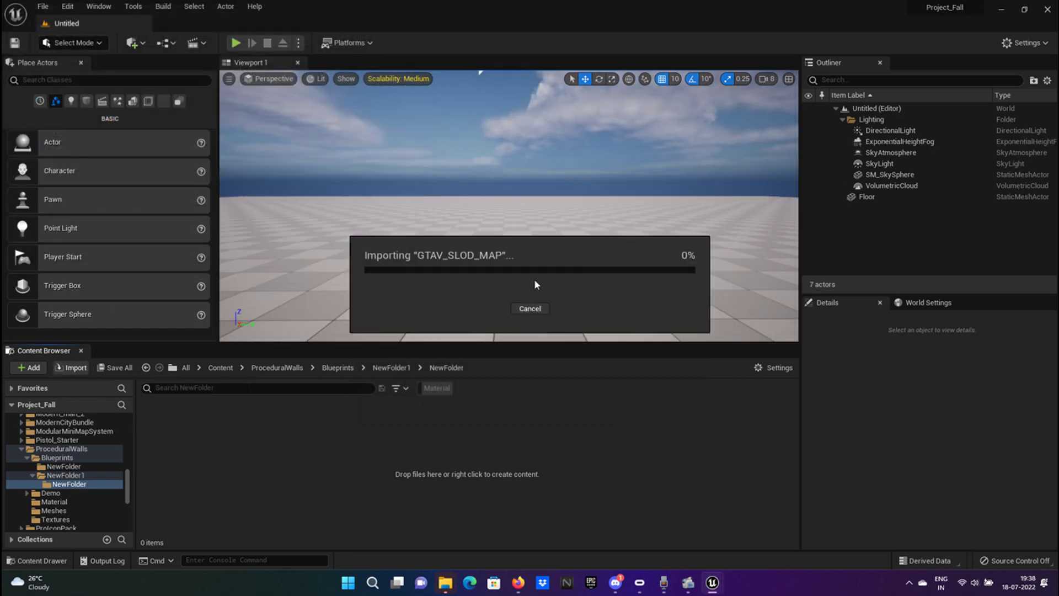
pyautogui.scroll(-3, 525, 342)
pyautogui.scroll(2, 537, 356)
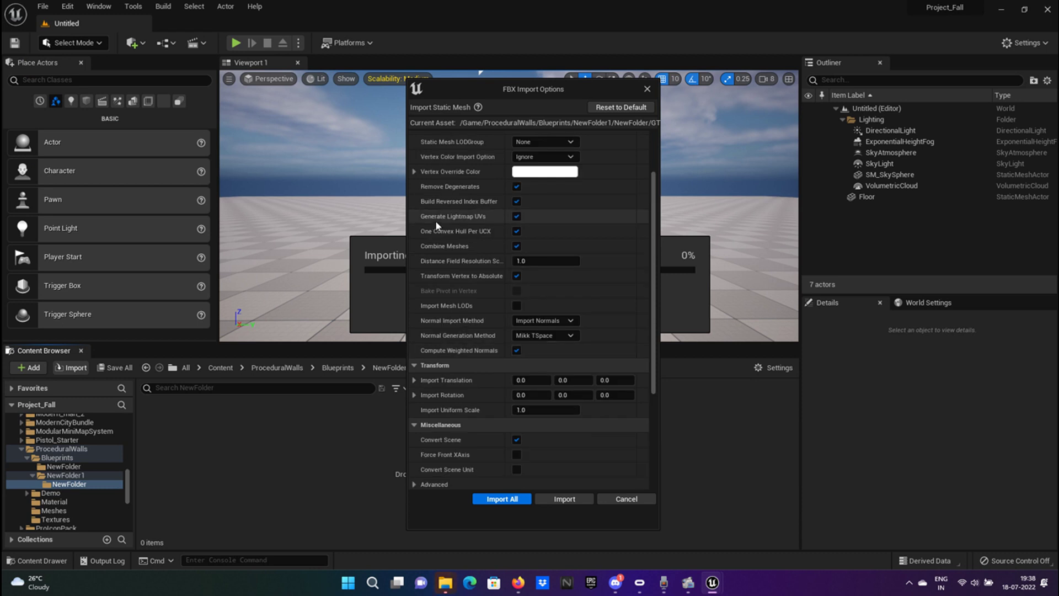
pyautogui.scroll(-3, 495, 295)
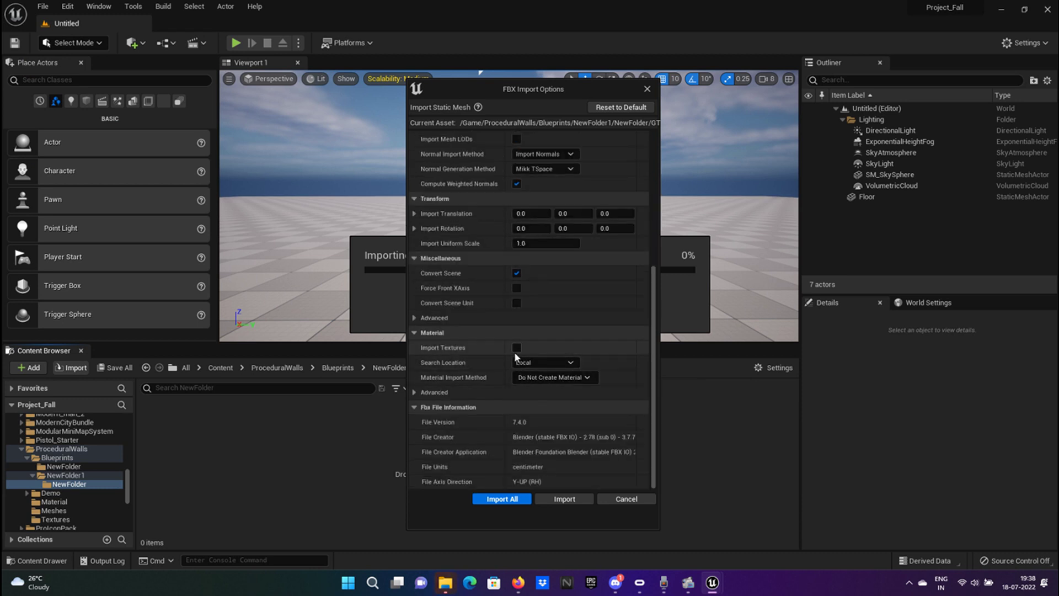
pyautogui.click(532, 364)
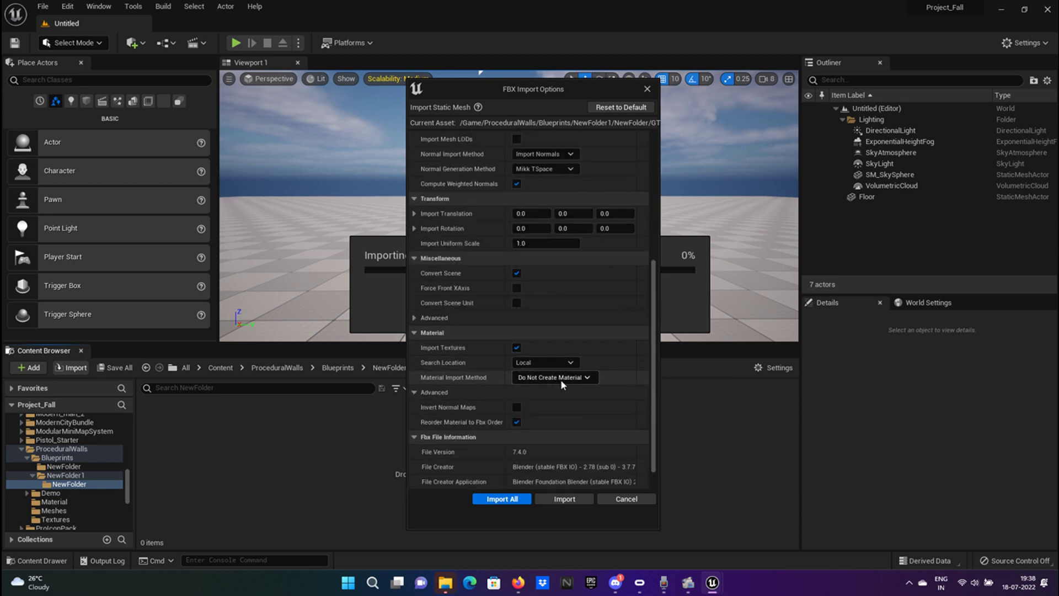
pyautogui.click(561, 378)
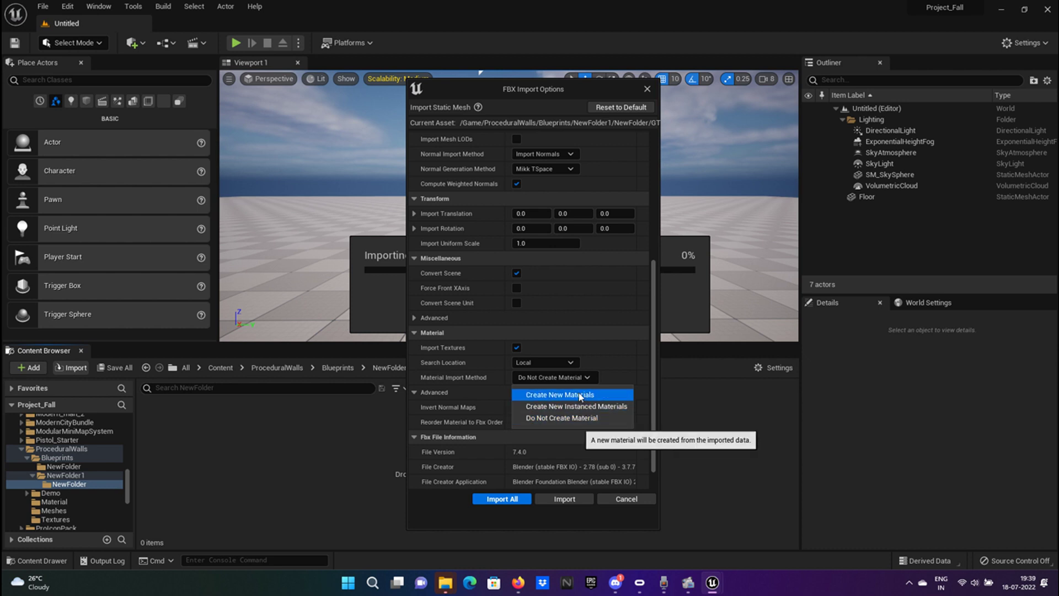
pyautogui.click(578, 393)
pyautogui.click(499, 498)
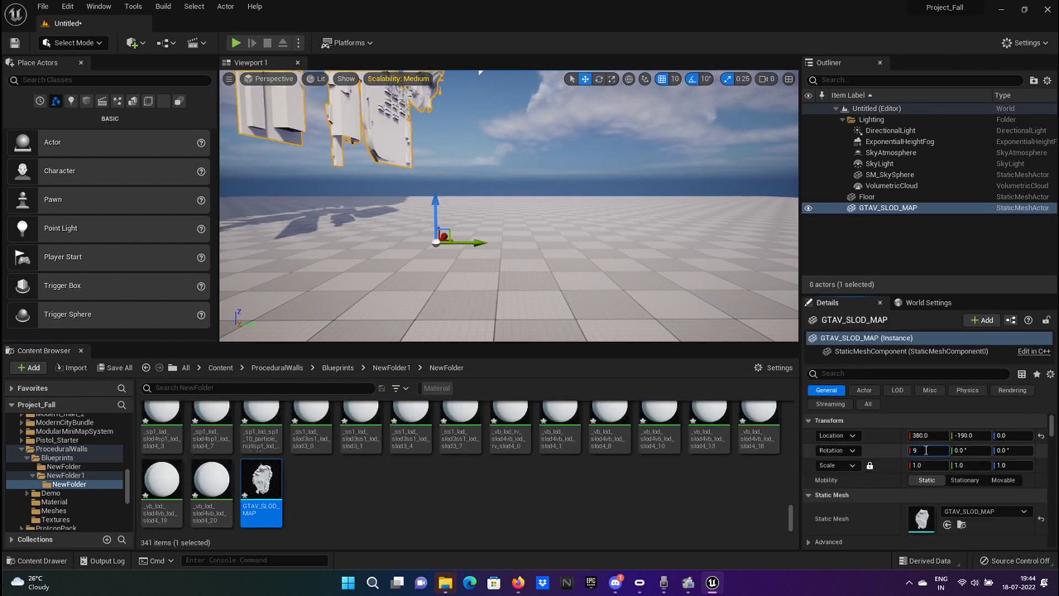
# Set the GTAV_SLOD_MAP mesh's X rotation to -90° and its scale to 100 on all axes
pyautogui.write('0')
pyautogui.press('Return')
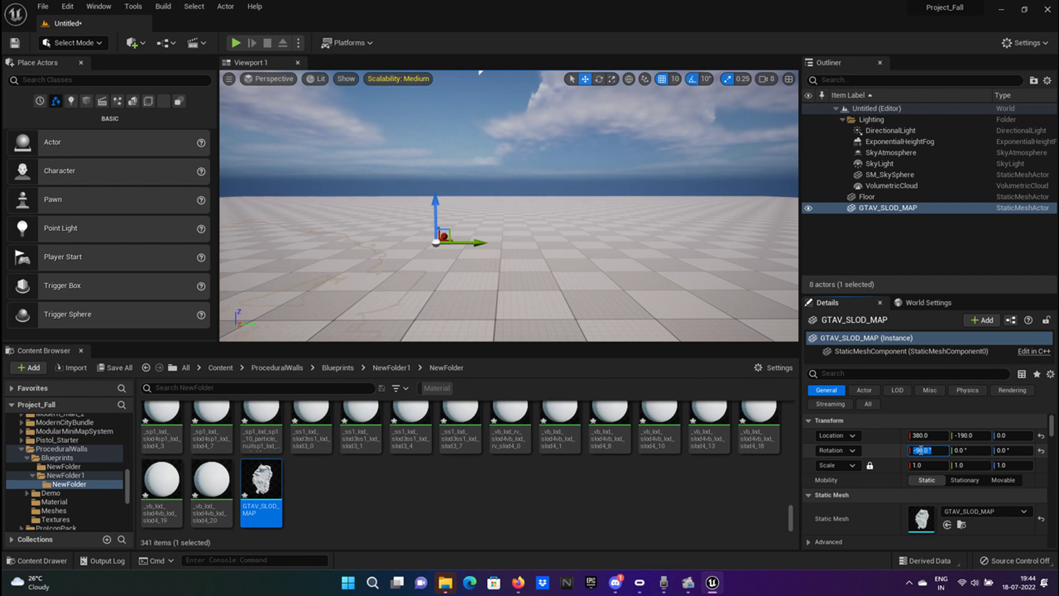
pyautogui.moveTo(588, 281)
pyautogui.mouseDown(button='right')
pyautogui.moveTo(529, 279)
pyautogui.moveTo(588, 281)
pyautogui.mouseUp(button='right')
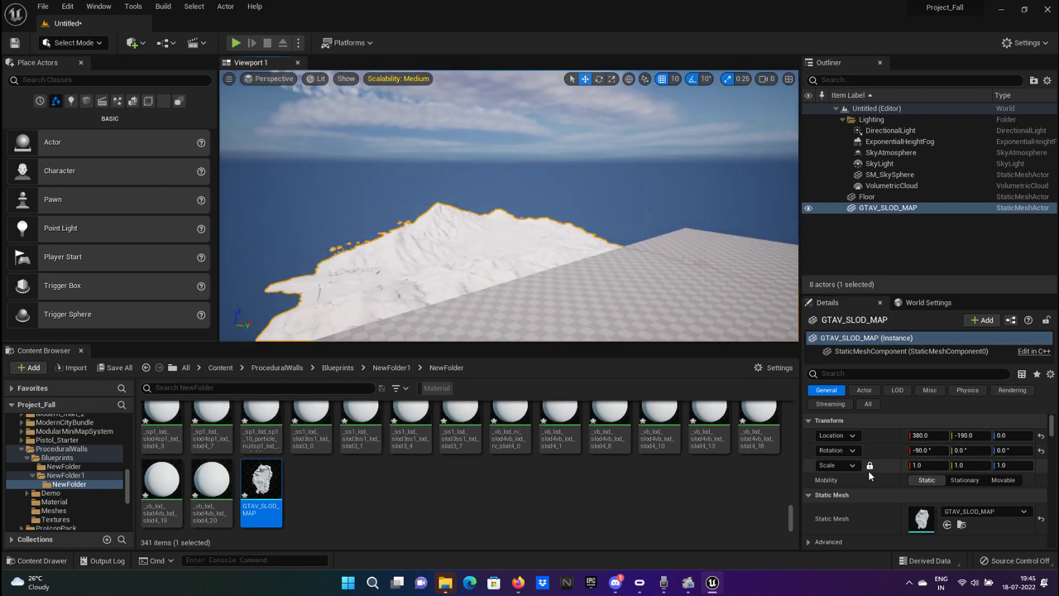
pyautogui.press('Return')
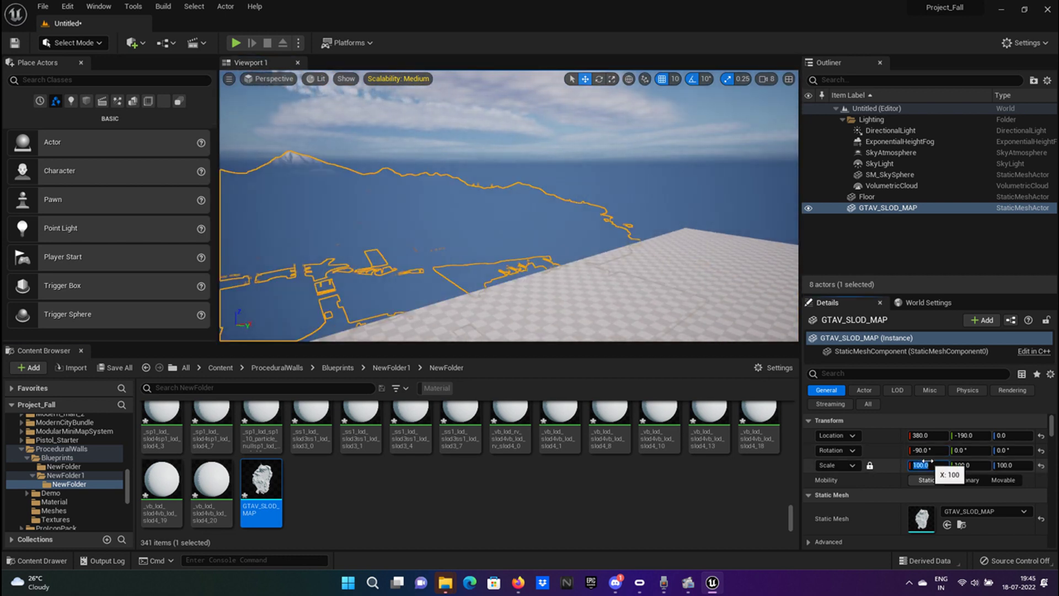
# Reduce the ExponentialHeightFog's Fog Density to 0.0028
pyautogui.click(891, 130)
pyautogui.click(905, 142)
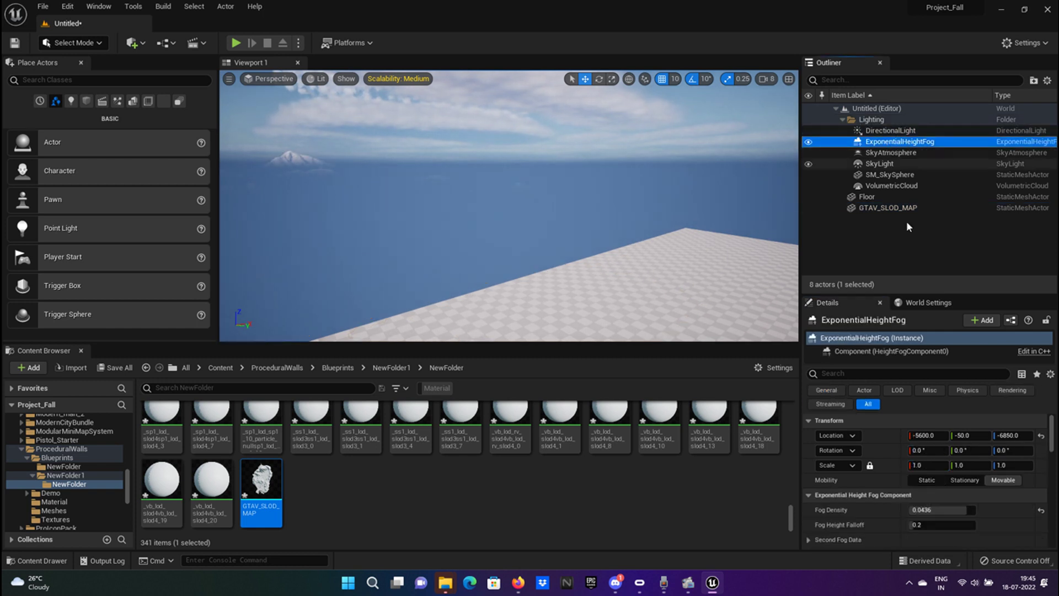
pyautogui.click(868, 403)
pyautogui.scroll(-3, 926, 469)
pyautogui.moveTo(941, 457); pyautogui.dragTo(913, 457)
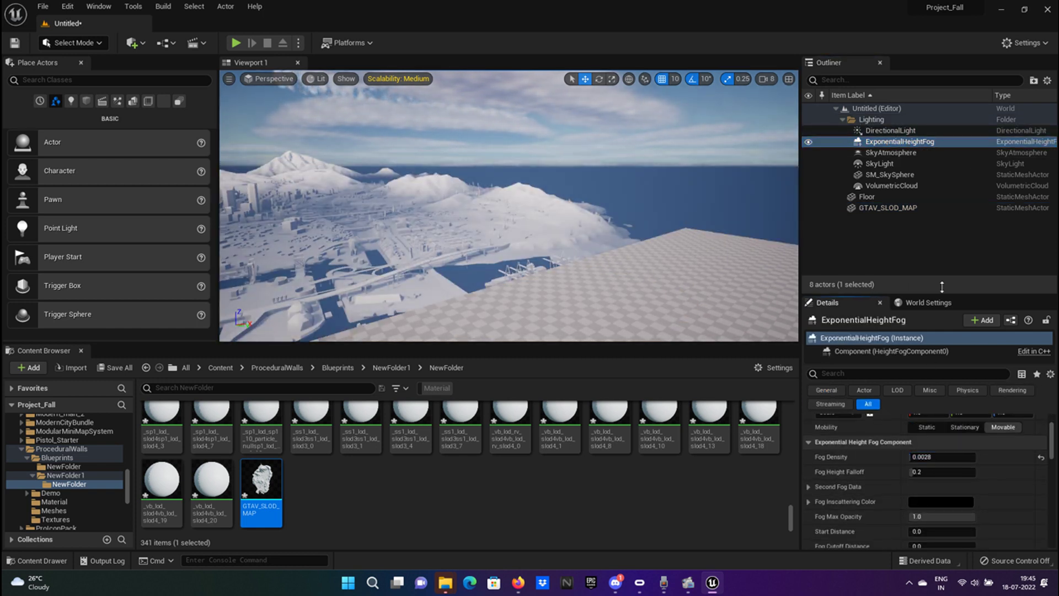
# Delete the checkered Floor mesh from the level
pyautogui.click(607, 297)
pyautogui.press('Delete')
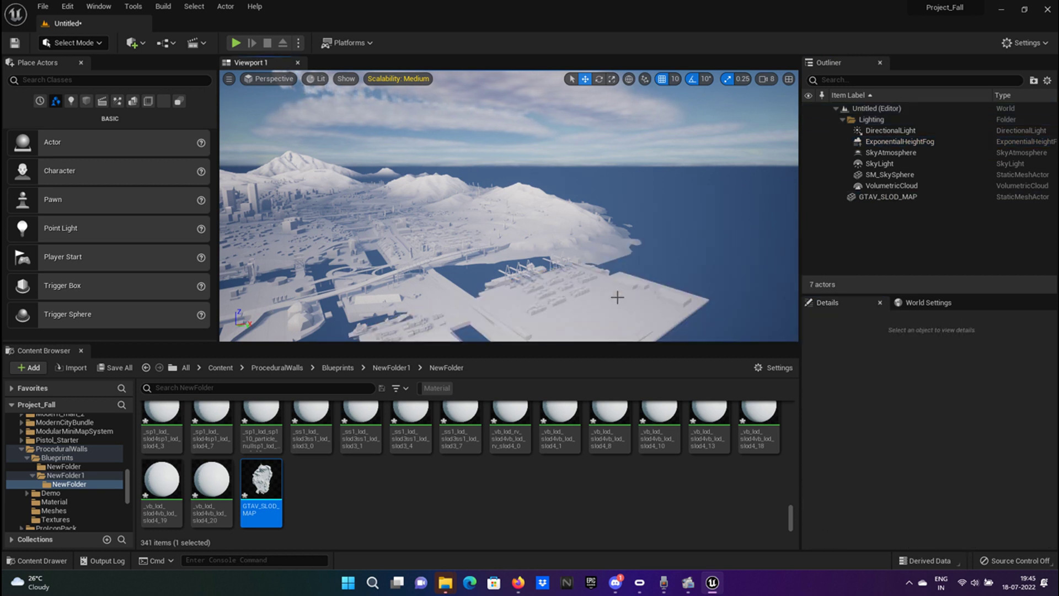
# Fly through the imported map in the viewport to examine its harbour, bridges, roads and buildings up close
pyautogui.moveTo(618, 295); pyautogui.dragTo(596, 265)
pyautogui.press('w')
pyautogui.moveTo(596, 265); pyautogui.dragTo(562, 254, button='right')
pyautogui.scroll(1, 17, 506)
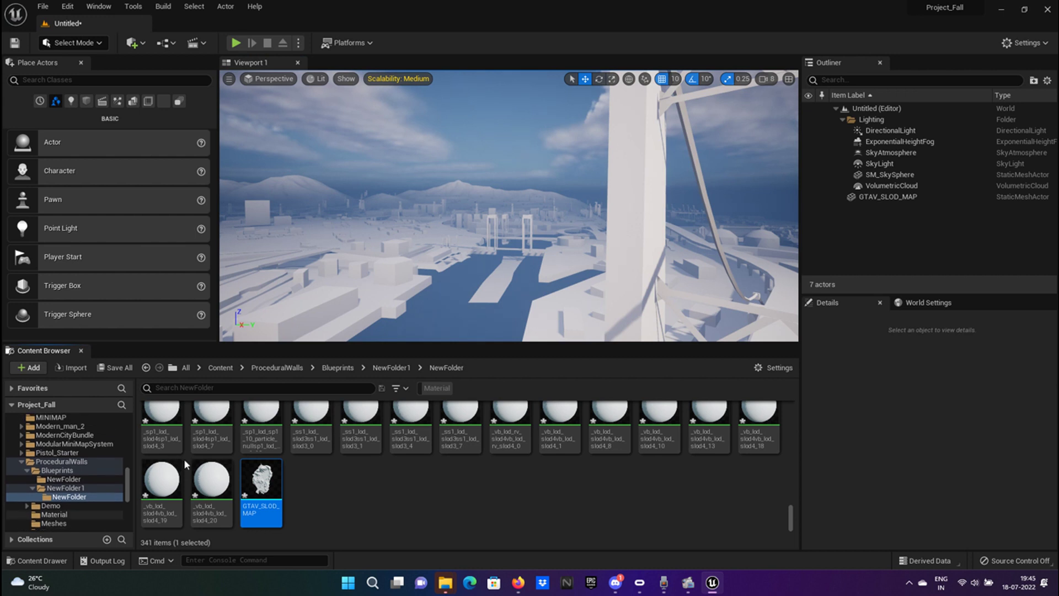
pyautogui.press('w')
pyautogui.moveTo(497, 237); pyautogui.dragTo(380, 278, button='right')
pyautogui.press('a')
pyautogui.press('s')
pyautogui.press('e')
pyautogui.press('w')
pyautogui.press('w')
pyautogui.moveTo(461, 244)
pyautogui.mouseDown(button='right')
pyautogui.moveTo(464, 265)
pyautogui.moveTo(458, 193)
pyautogui.moveTo(464, 245)
pyautogui.mouseUp(button='right')
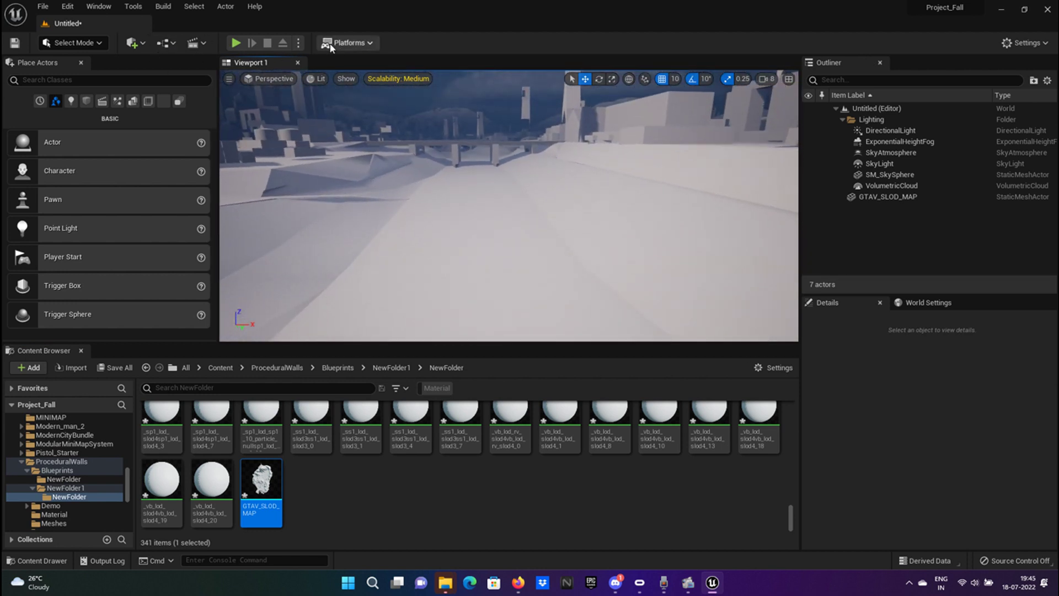
# Override the world's GameMode with the ALS_GameMode_SP class
pyautogui.click(165, 42)
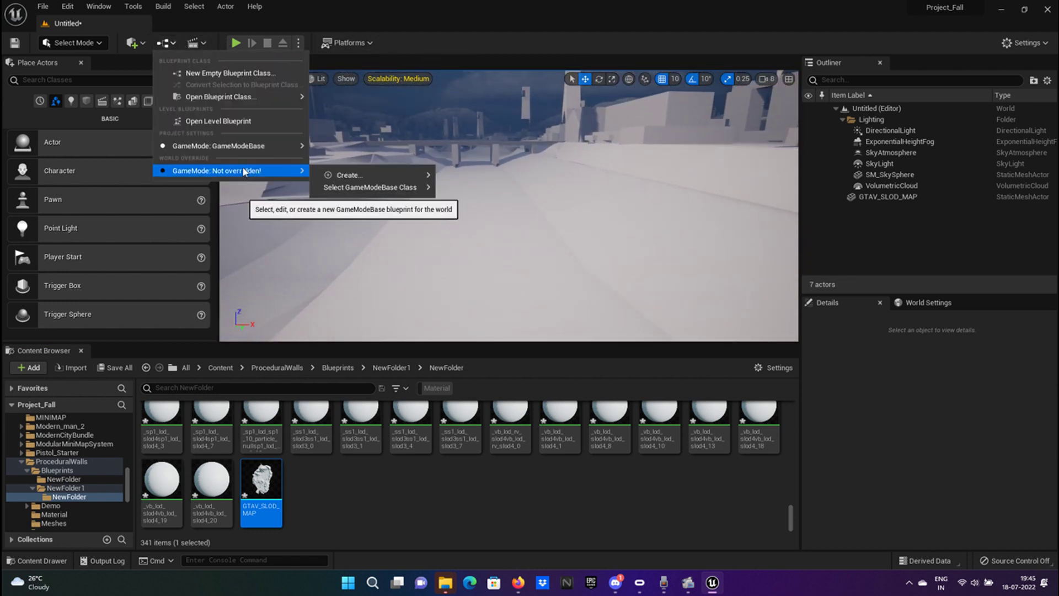
pyautogui.moveTo(407, 188)
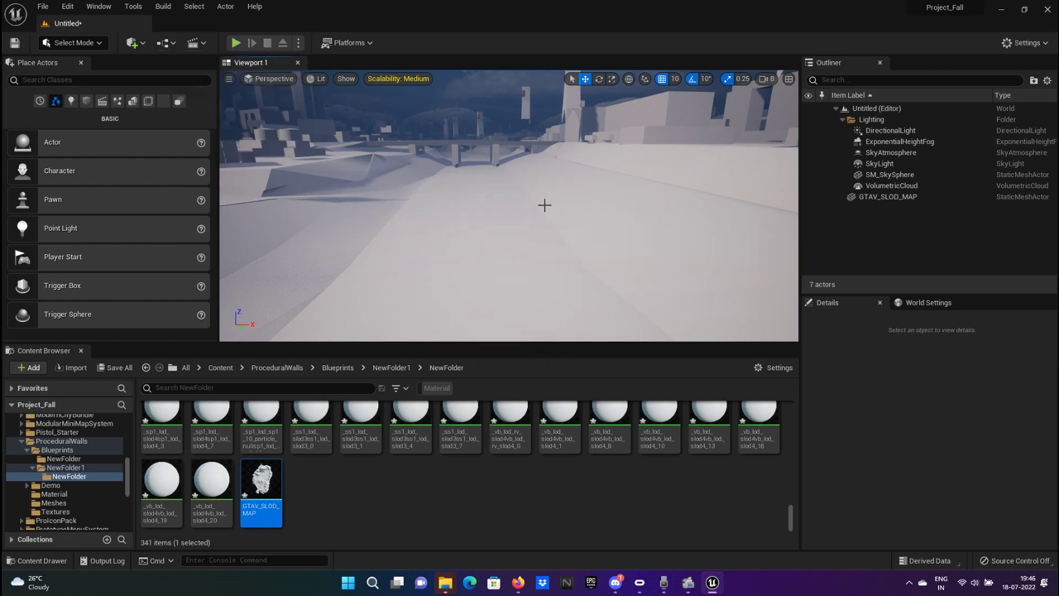
# Play-test the level by running the character along the canal towards the bridge, and stop the play session
pyautogui.moveTo(544, 205)
pyautogui.mouseDown(button='right')
pyautogui.moveTo(524, 209)
pyautogui.moveTo(544, 204)
pyautogui.mouseUp(button='right')
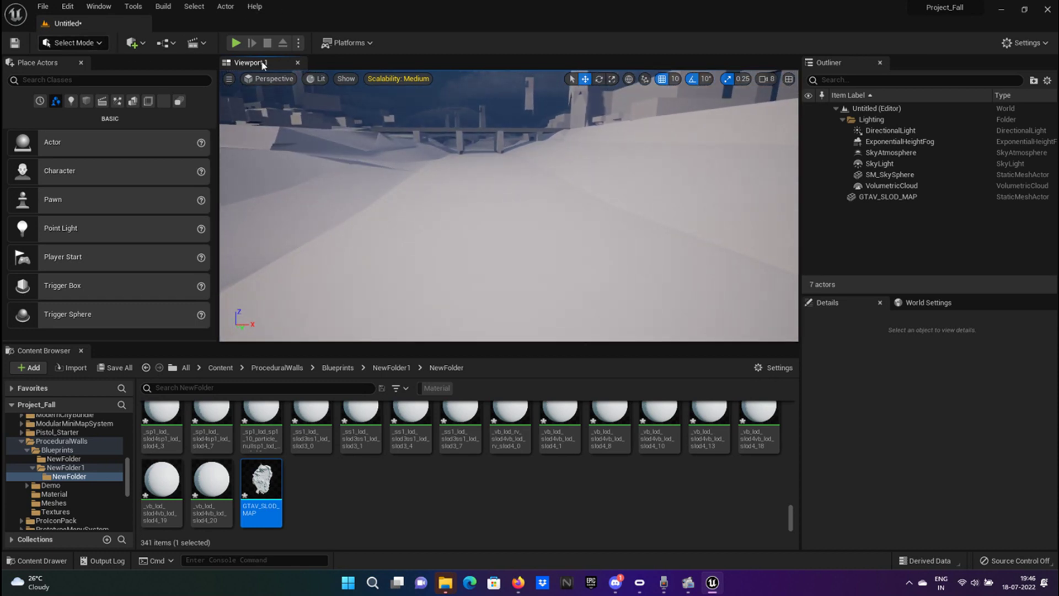
pyautogui.click(242, 43)
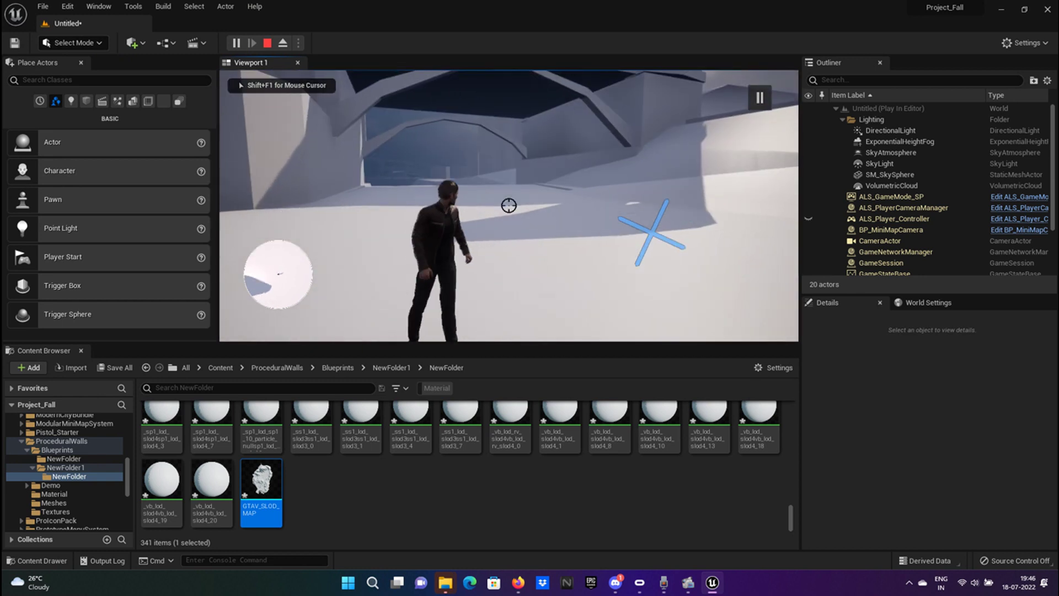
pyautogui.press('w')
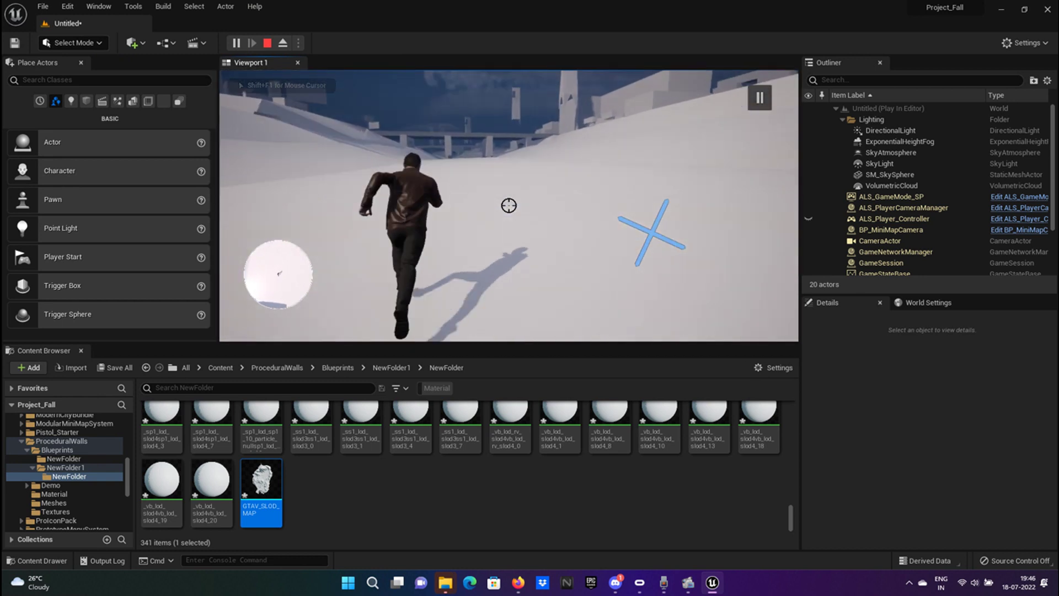
pyautogui.press('Escape')
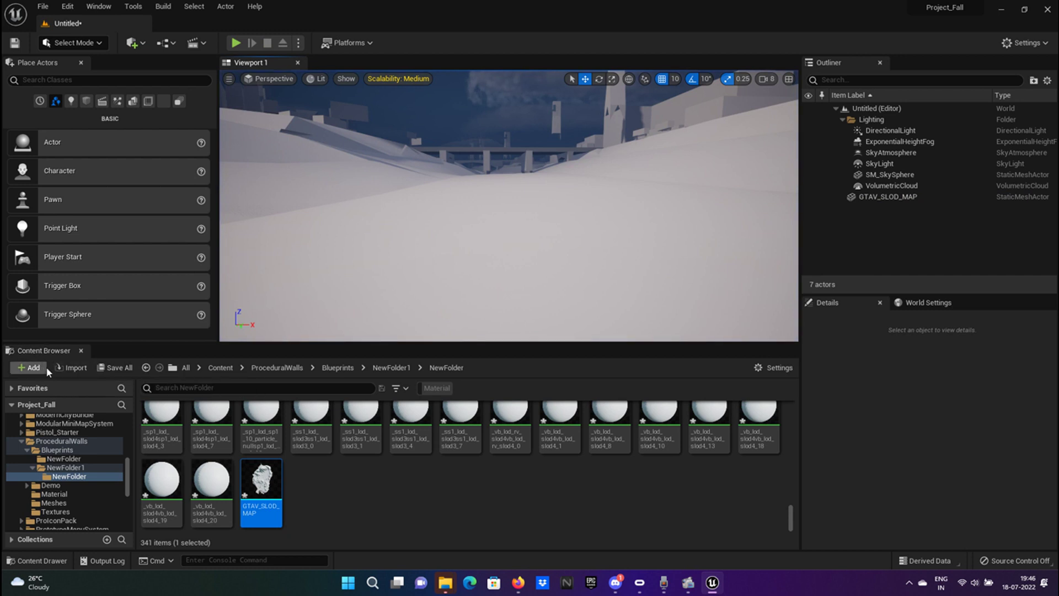
# Add the Vehicle blueprint template content to the project
pyautogui.click(29, 367)
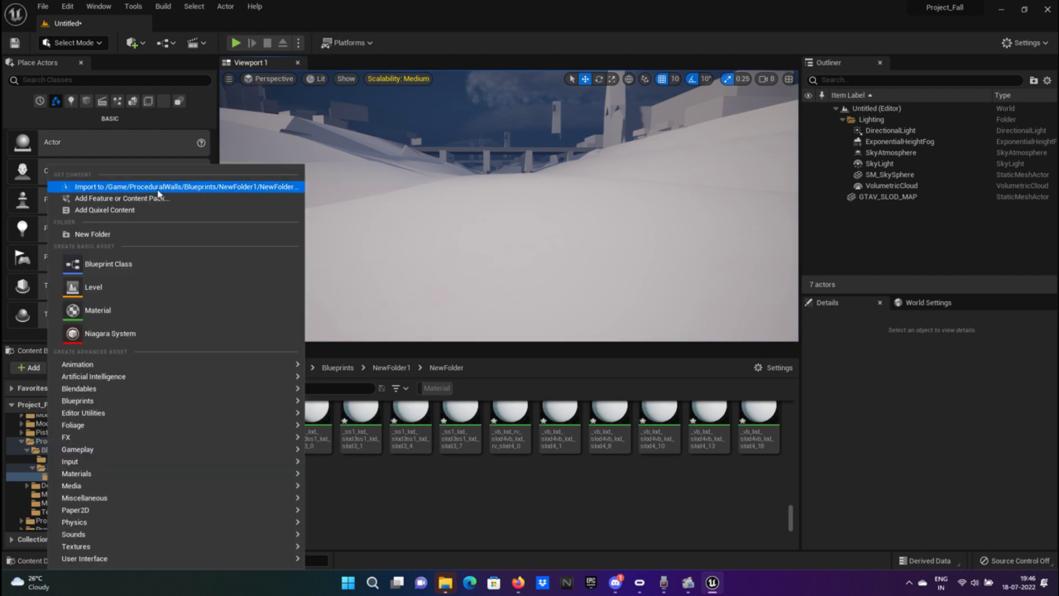
pyautogui.click(121, 199)
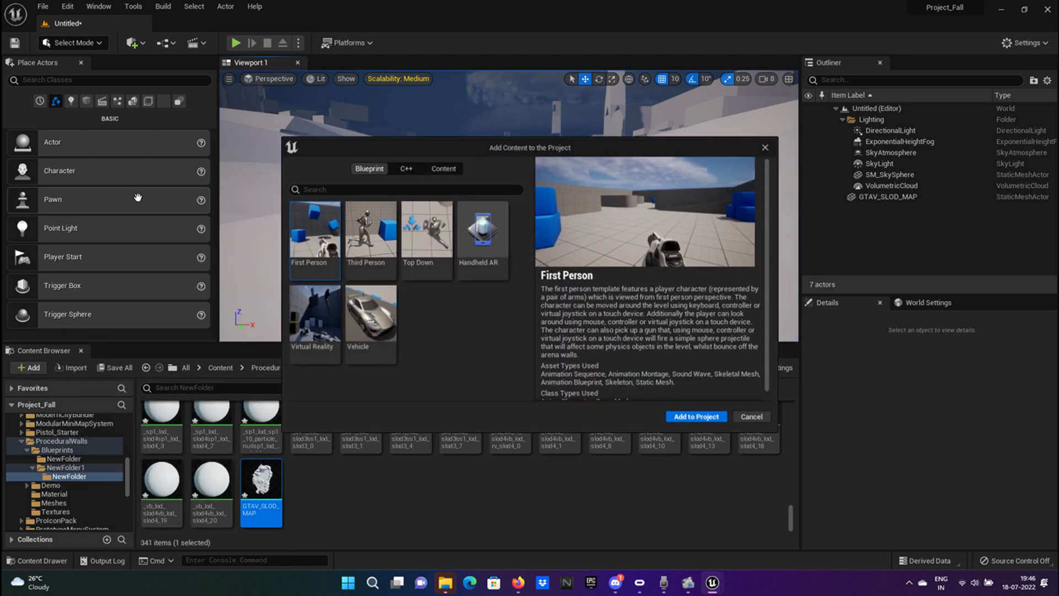
pyautogui.click(379, 328)
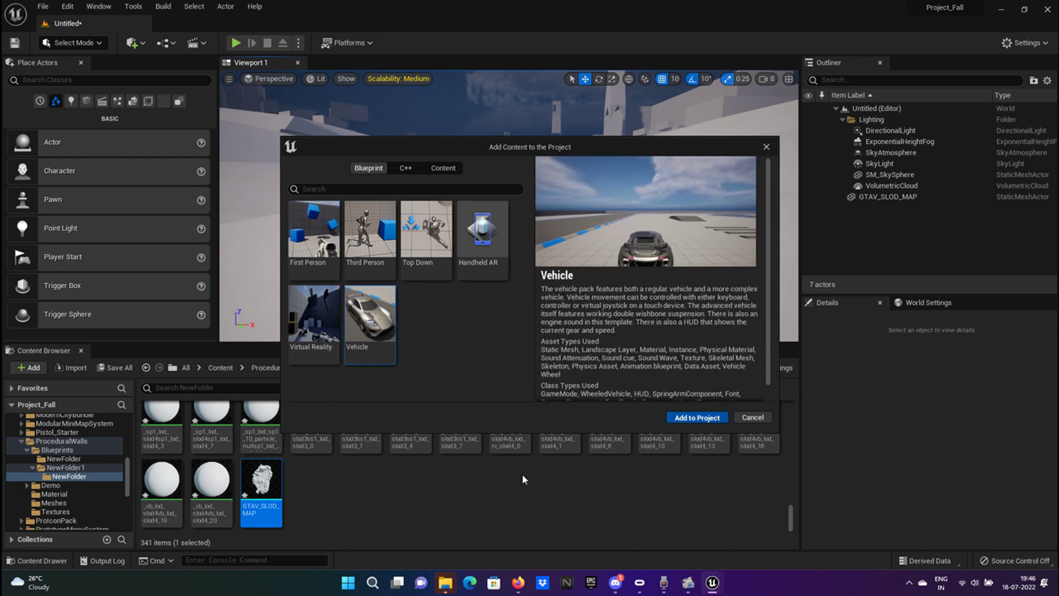
pyautogui.click(684, 418)
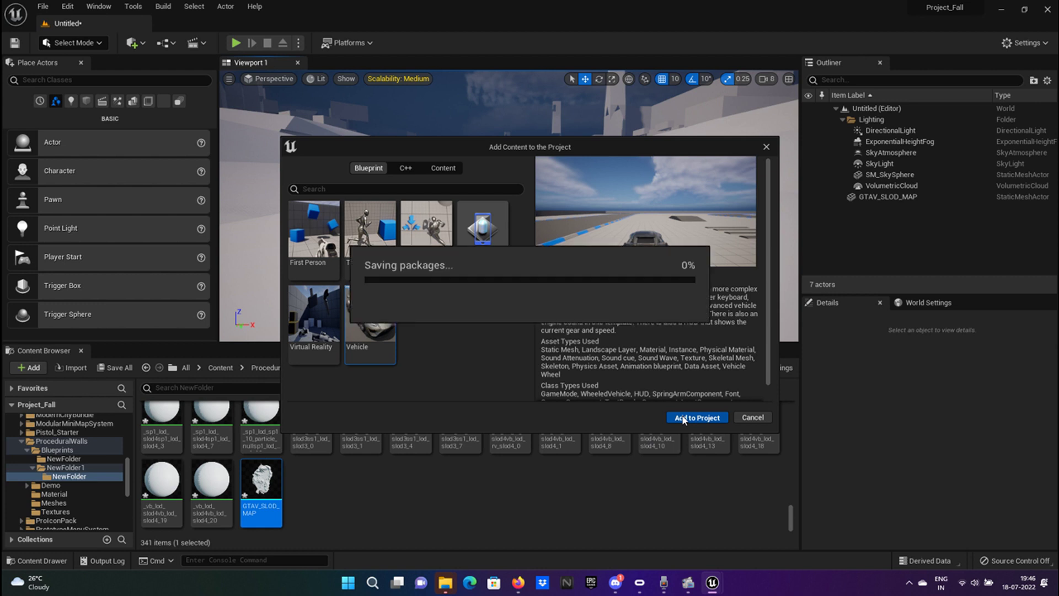
pyautogui.click(767, 147)
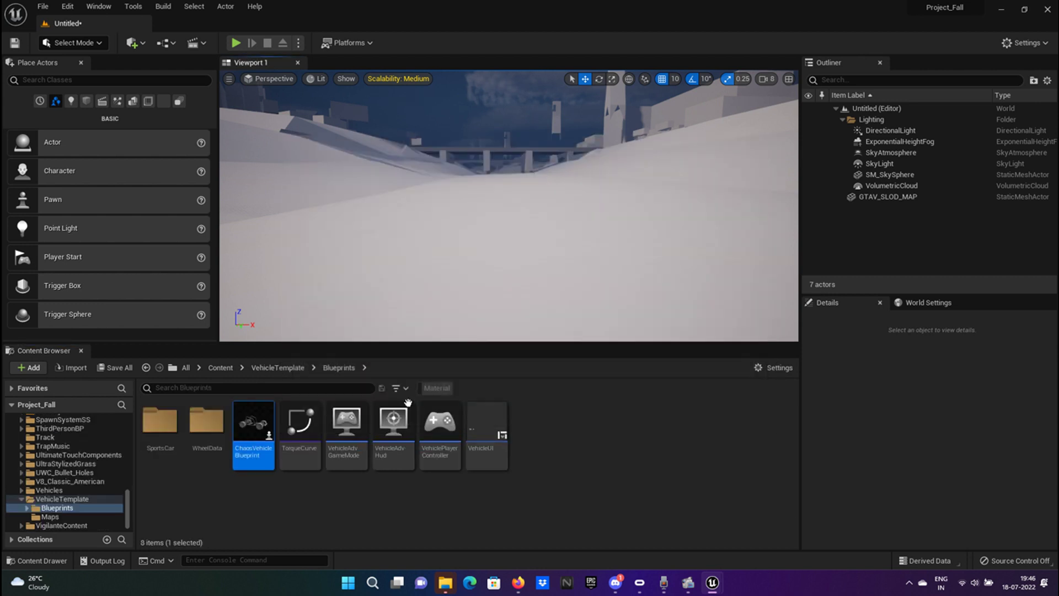
# Place ChaosVehicleBlueprint on the canal floor in the level and set its Auto Possess Player to Player 0
pyautogui.moveTo(256, 439); pyautogui.dragTo(437, 276)
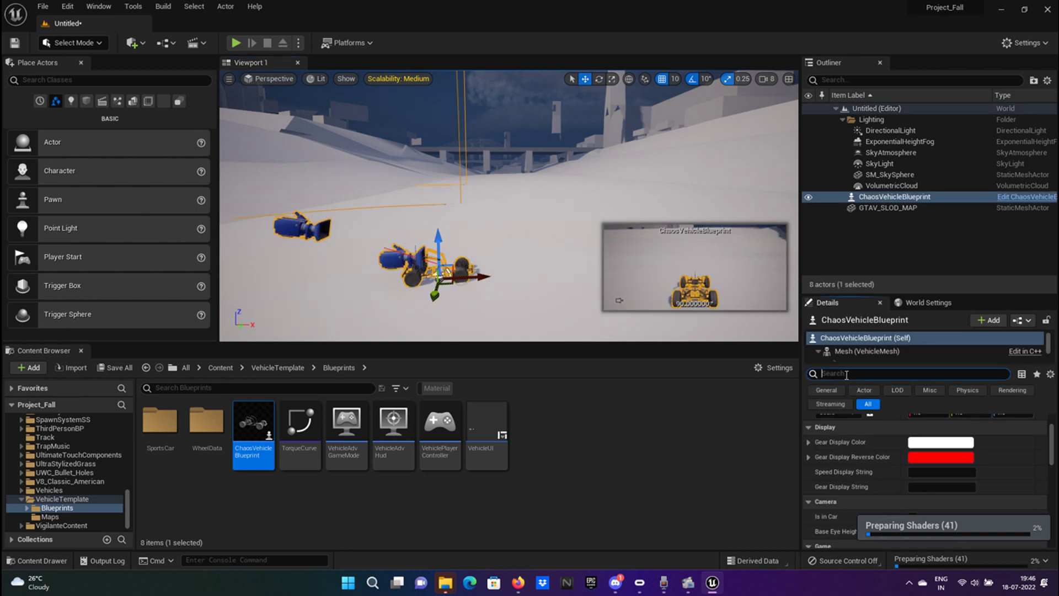
pyautogui.click(846, 374)
pyautogui.write('pos')
pyautogui.click(967, 436)
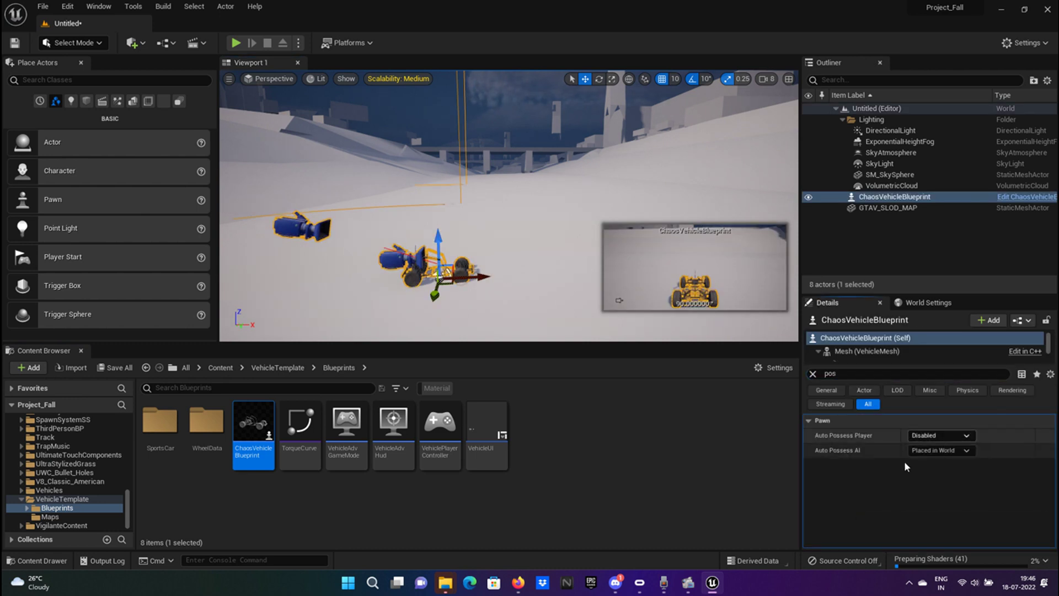
pyautogui.click(933, 458)
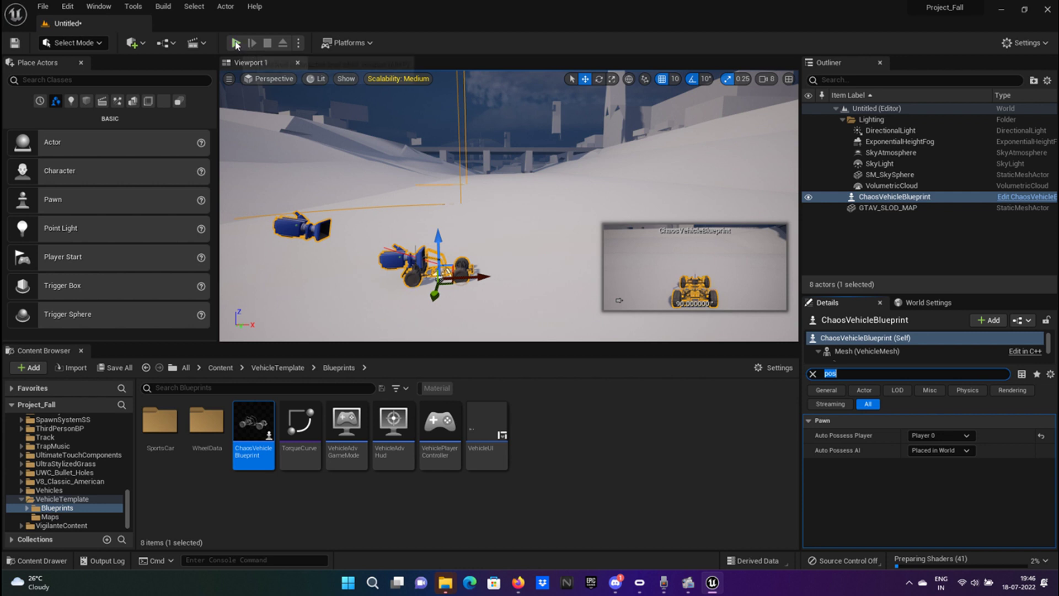
# Test-drive the vehicle along the canal and under the bridges in play mode, and delete ChaosVehicleBlueprint from the level
pyautogui.click(236, 43)
pyautogui.press('d')
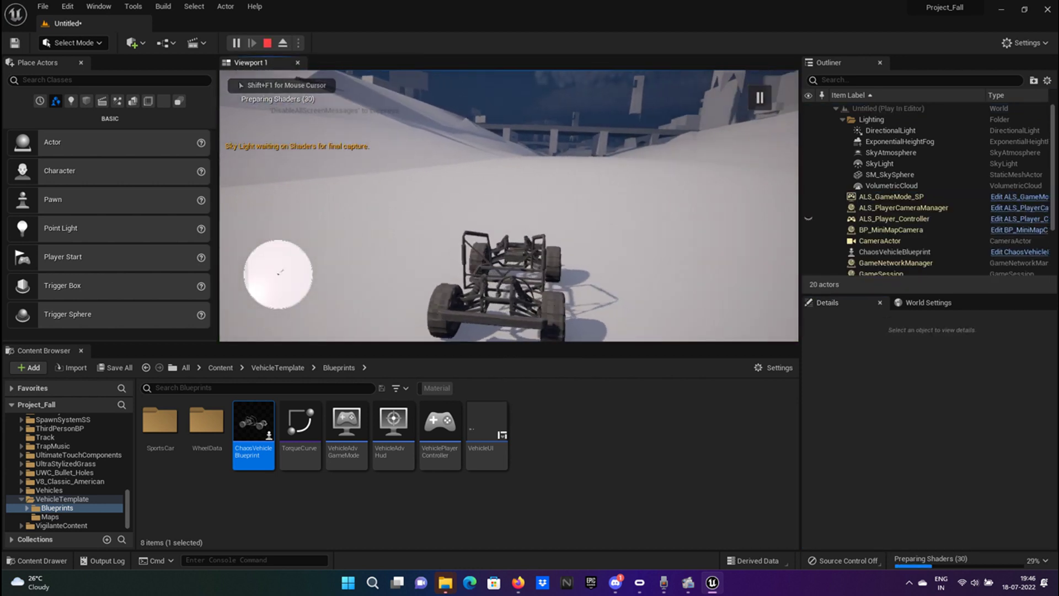
pyautogui.press('d')
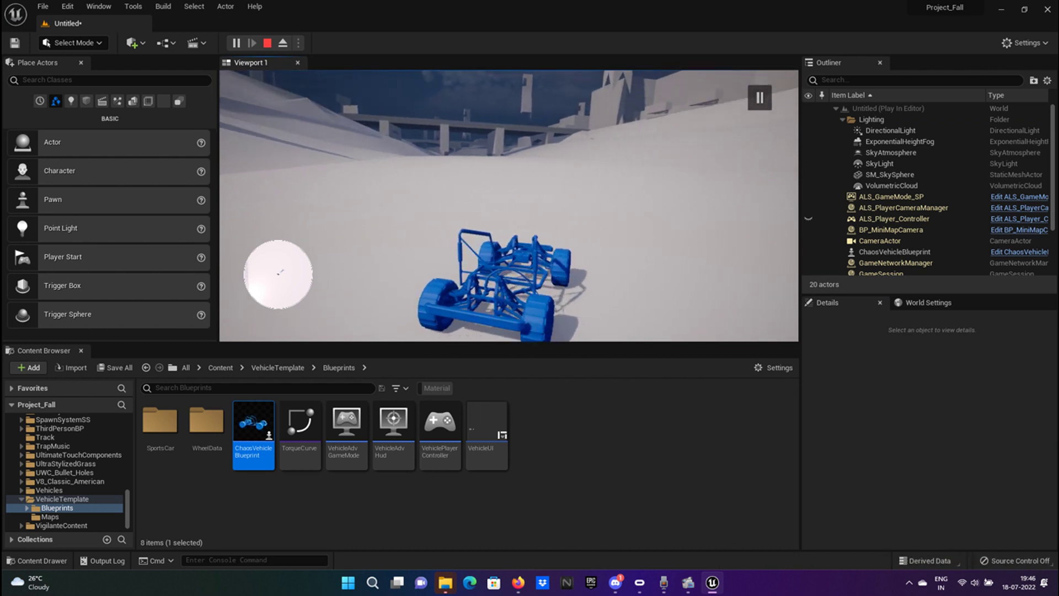
pyautogui.press('a')
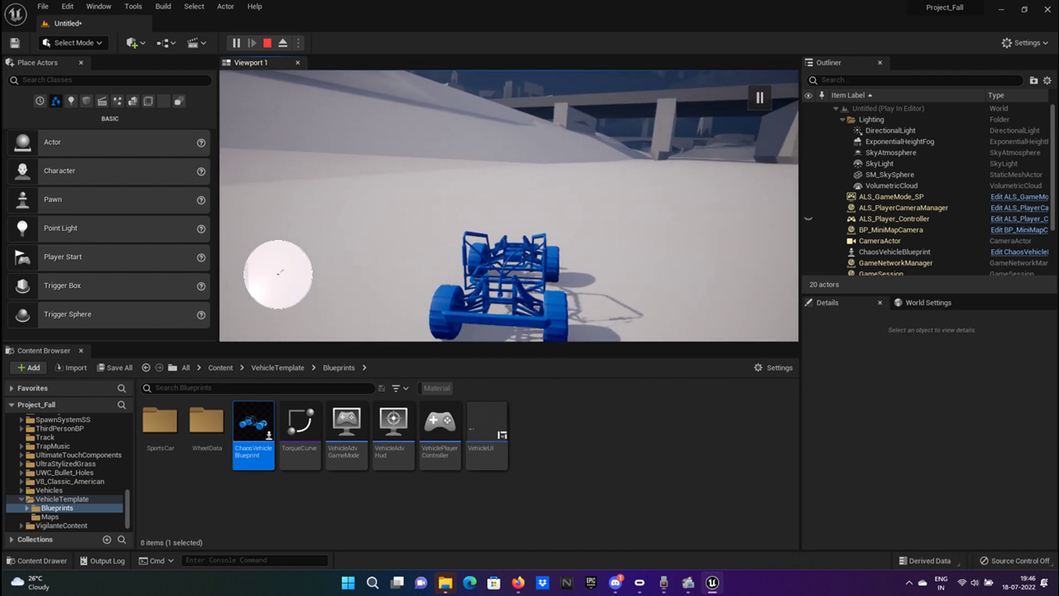
pyautogui.press('d')
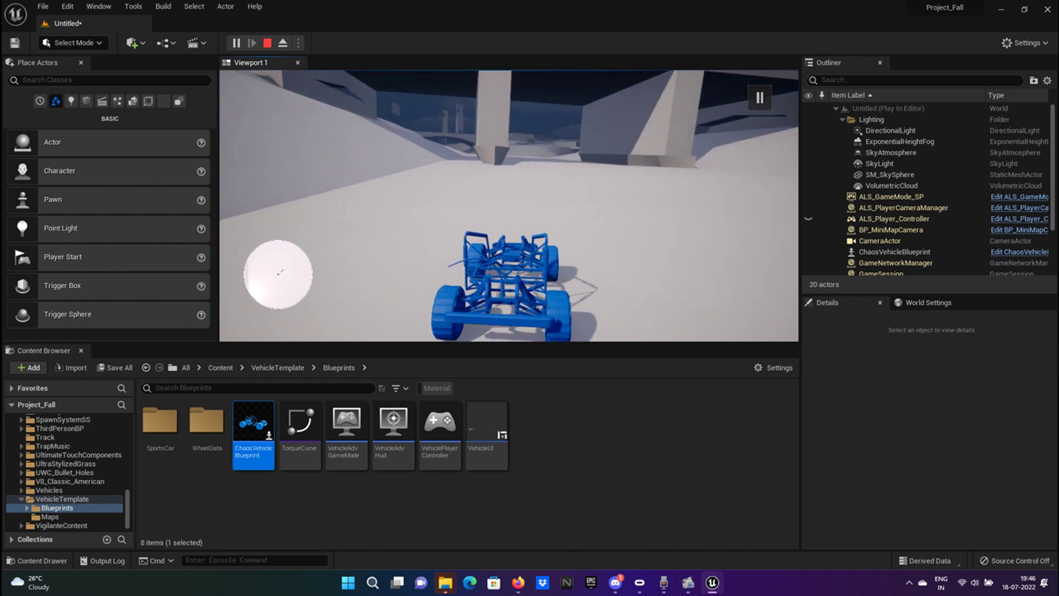
pyautogui.press('a')
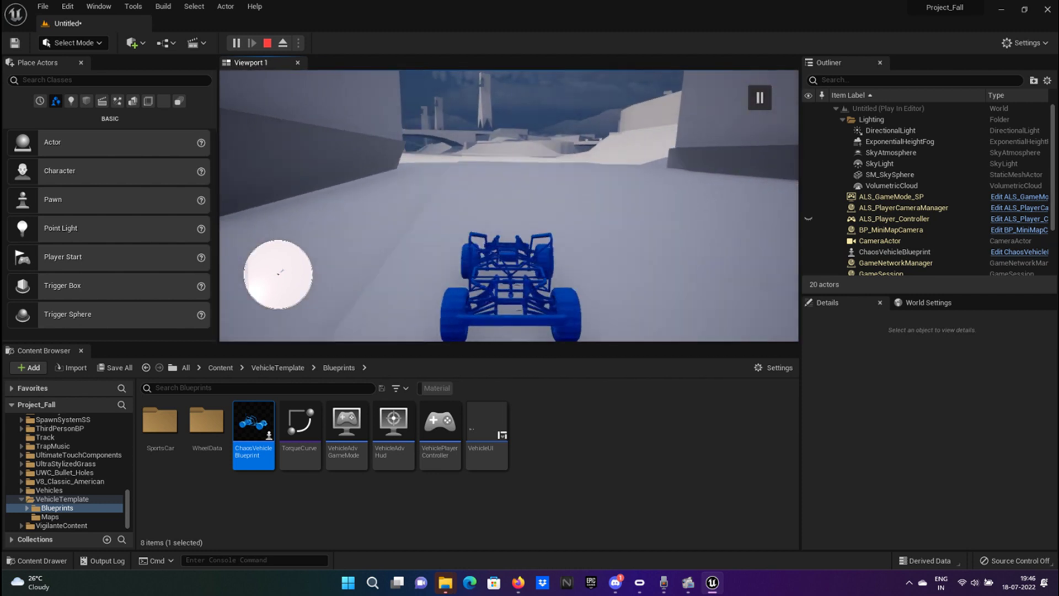
pyautogui.press('a')
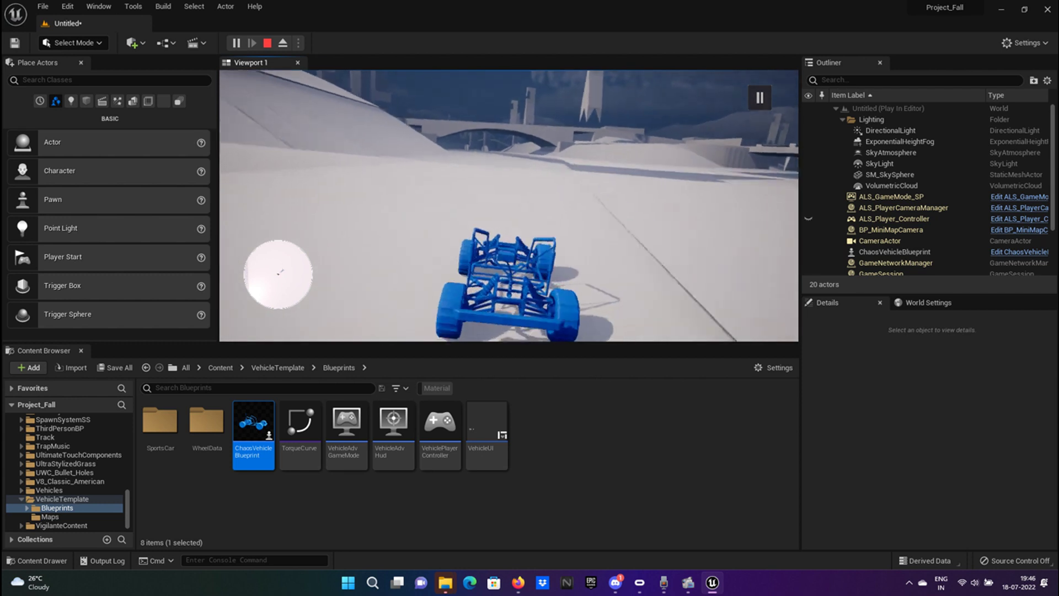
pyautogui.press('w')
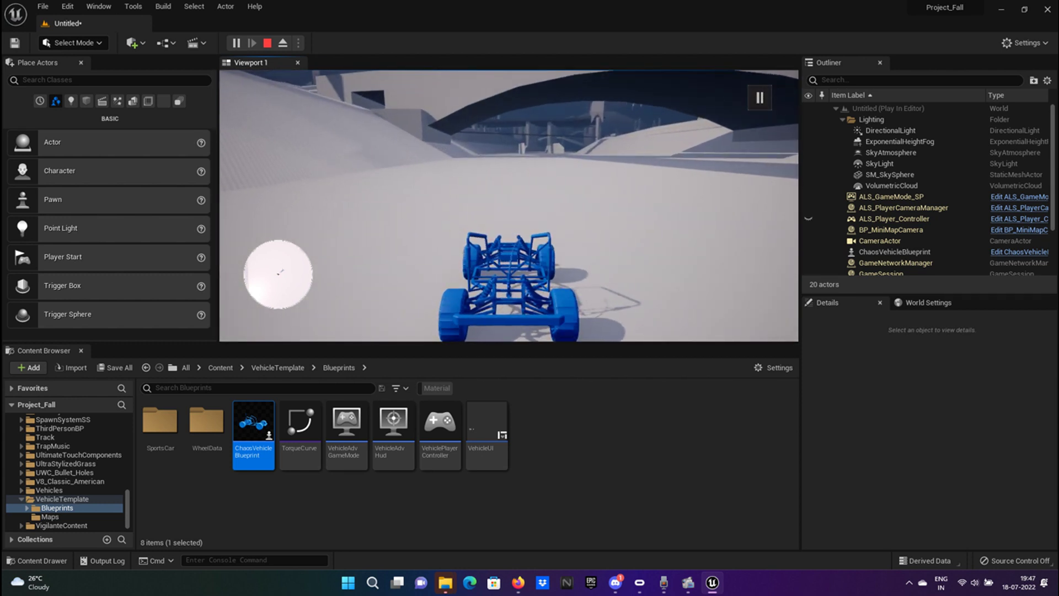
pyautogui.press('Escape')
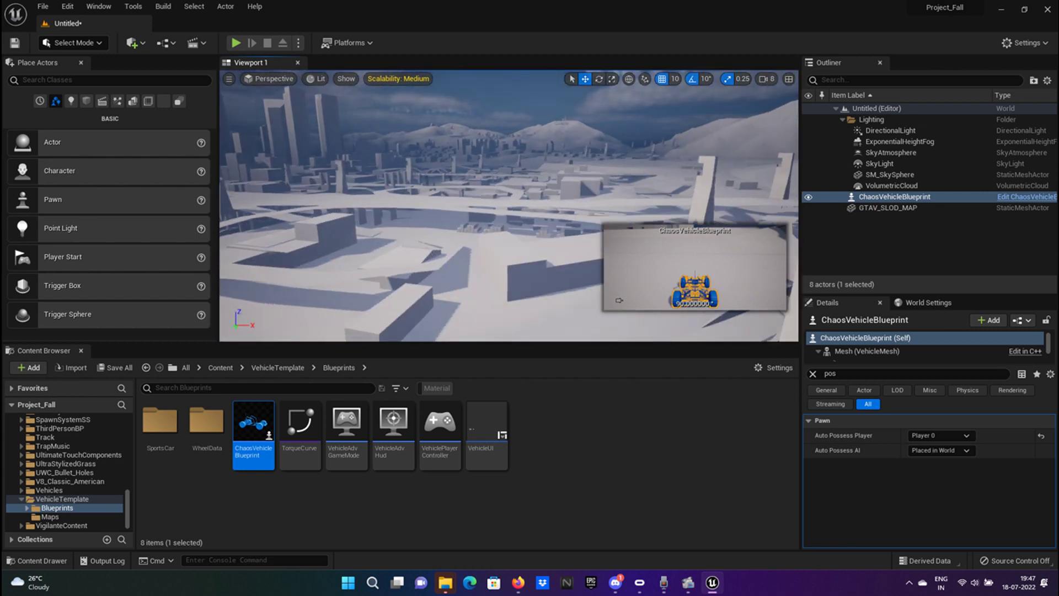
pyautogui.press('Delete')
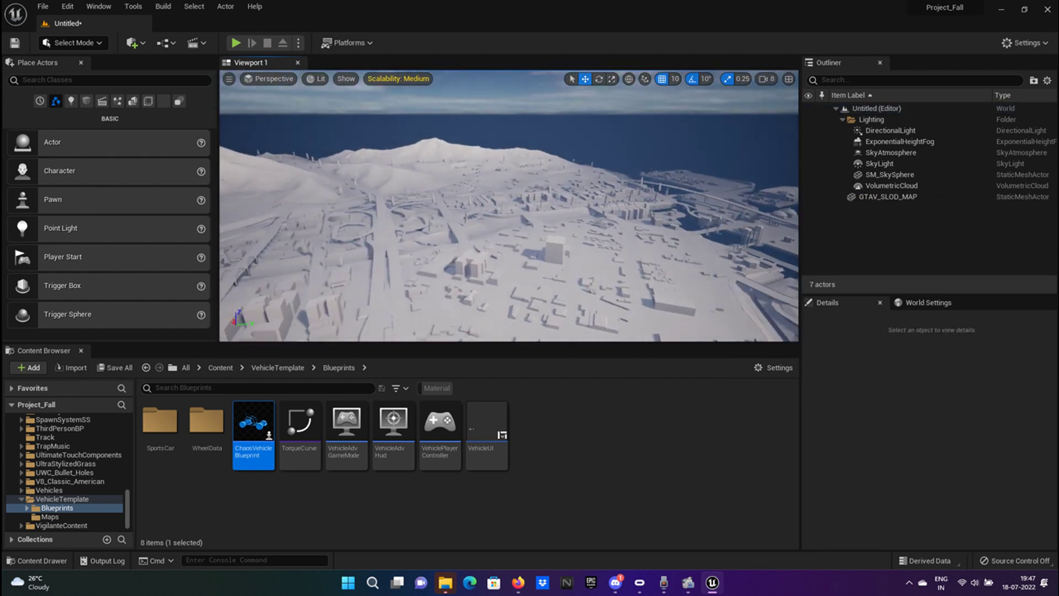
# Play the level from a skyscraper rooftop in the city centre, running the character to the edge and jumping off
pyautogui.press('s')
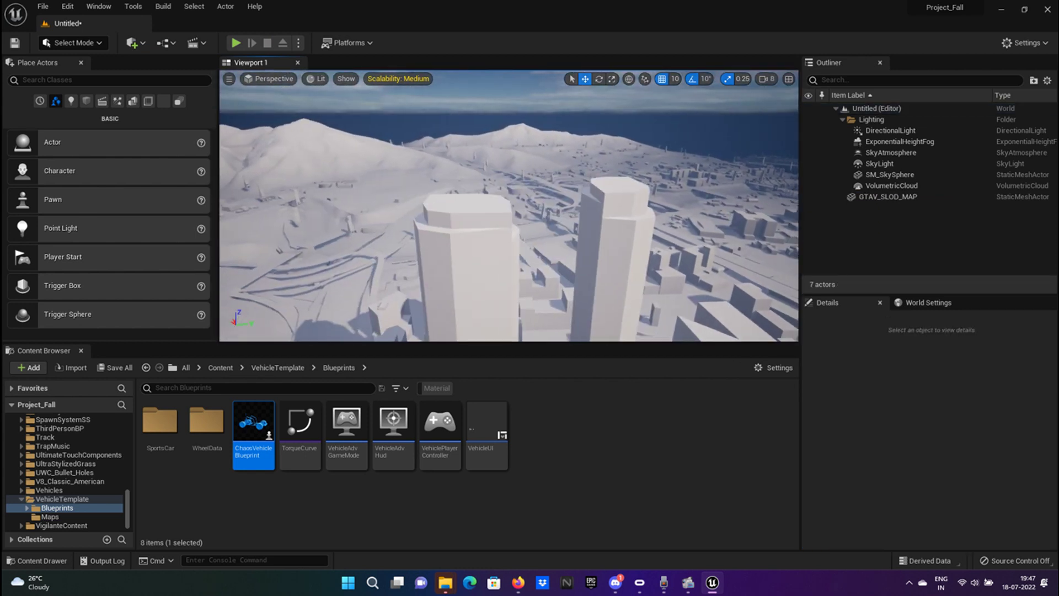
pyautogui.press('w')
pyautogui.moveTo(508, 206); pyautogui.dragTo(783, 237, button='right')
pyautogui.press('w')
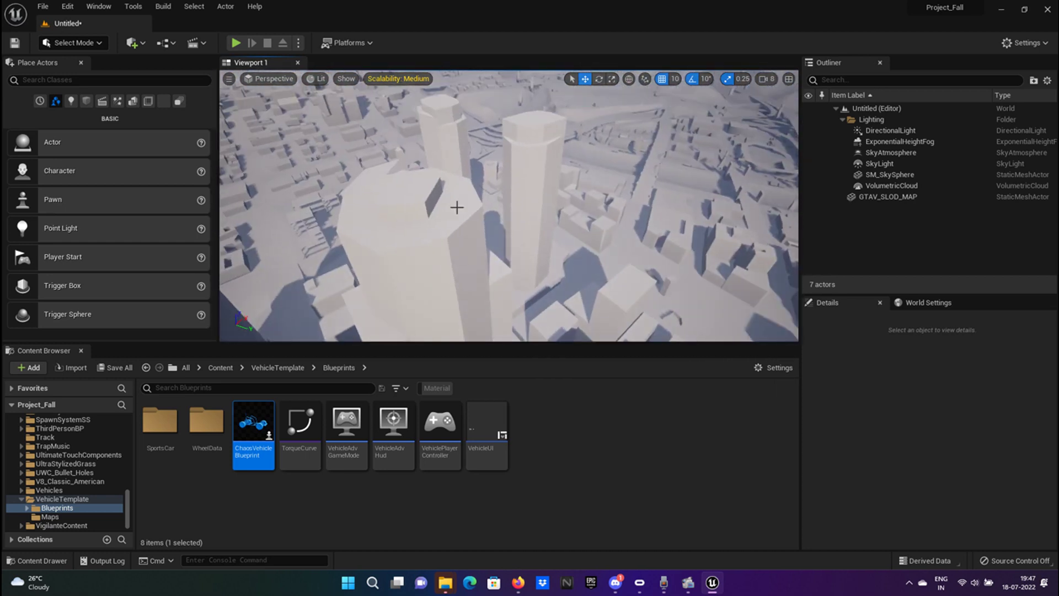
pyautogui.moveTo(446, 211)
pyautogui.mouseDown(button='right')
pyautogui.moveTo(513, 166)
pyautogui.moveTo(432, 214)
pyautogui.mouseUp(button='right')
pyautogui.press('a')
pyautogui.click(234, 42)
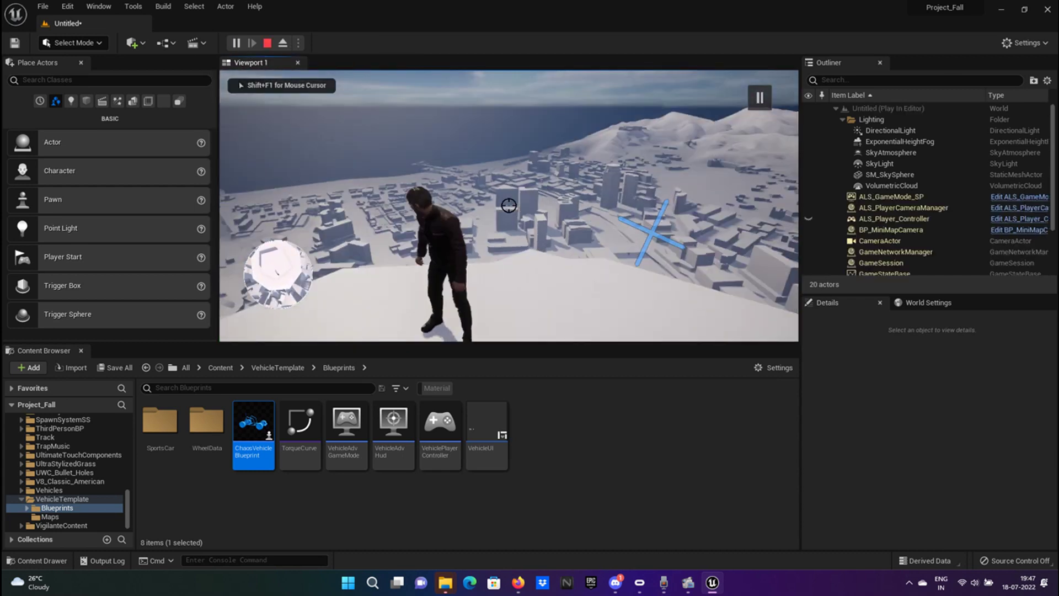
pyautogui.press('w')
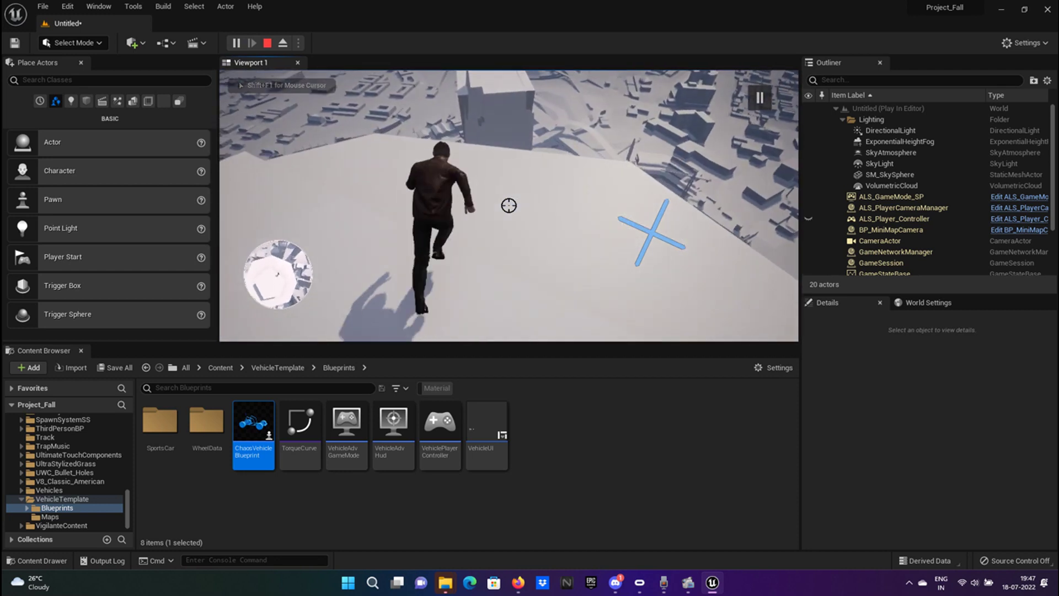
pyautogui.press('space')
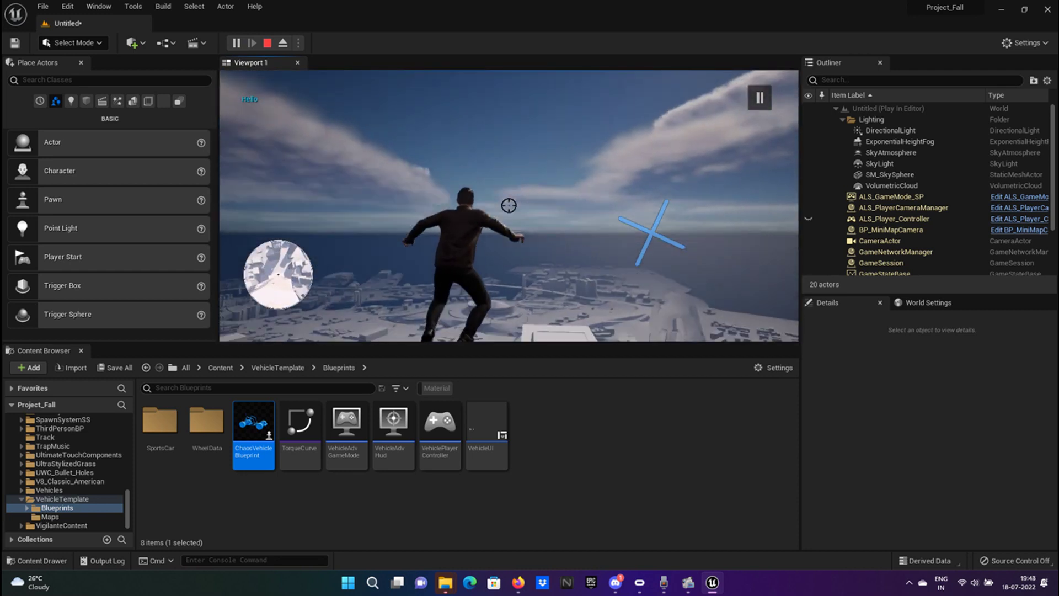